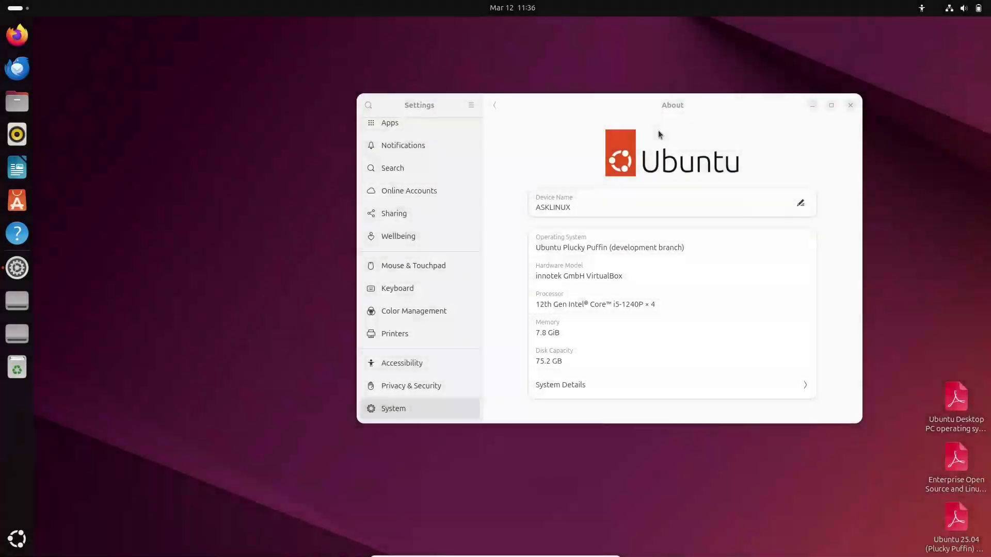
# Move Settings aside and view the full system details (GNOME 48, kernel 6.12.0-16-generic)
pyautogui.moveTo(598, 112); pyautogui.dragTo(519, 114)
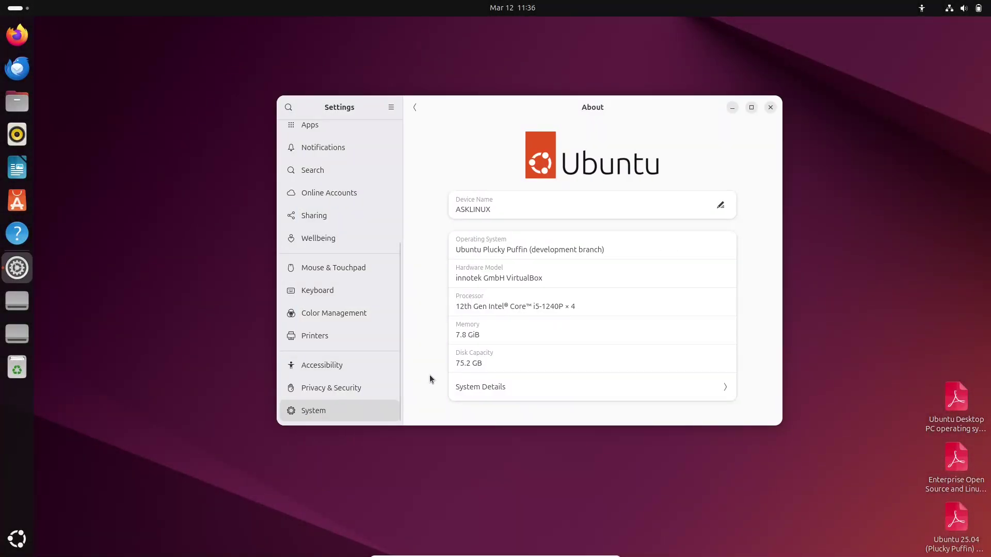
pyautogui.click(494, 387)
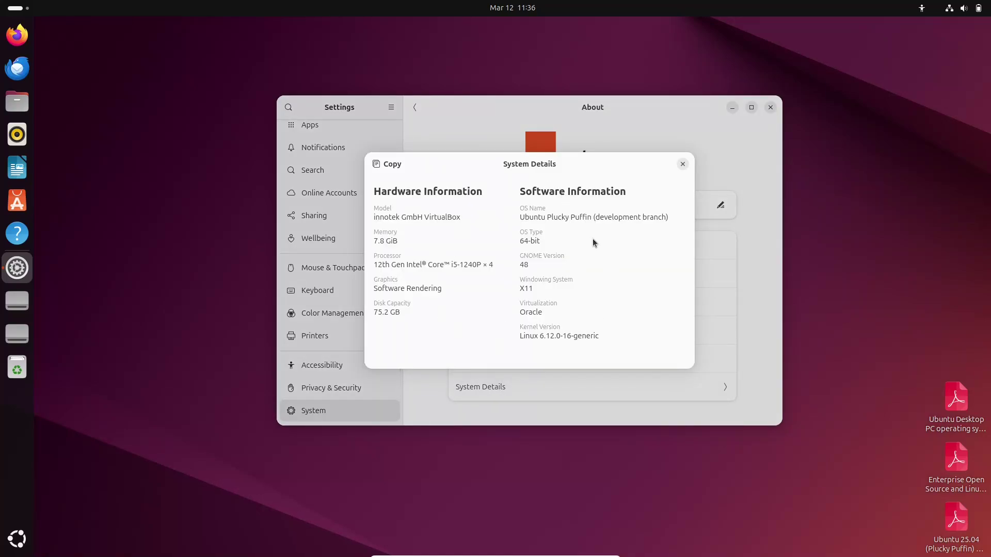
# Close the system details and open the Ubuntu Desktop PC operating system PDF in Papers
pyautogui.click(682, 164)
pyautogui.rightClick(949, 412)
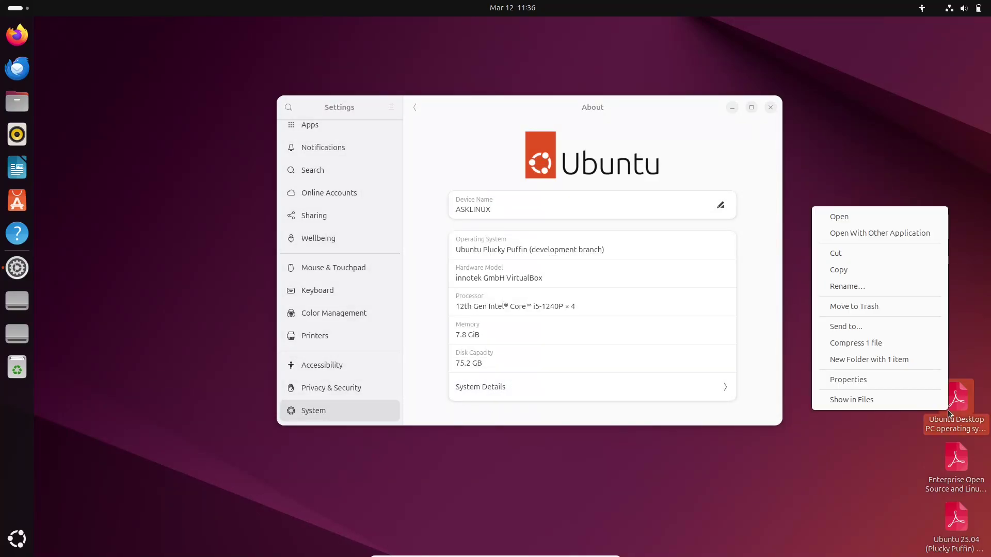
pyautogui.click(874, 221)
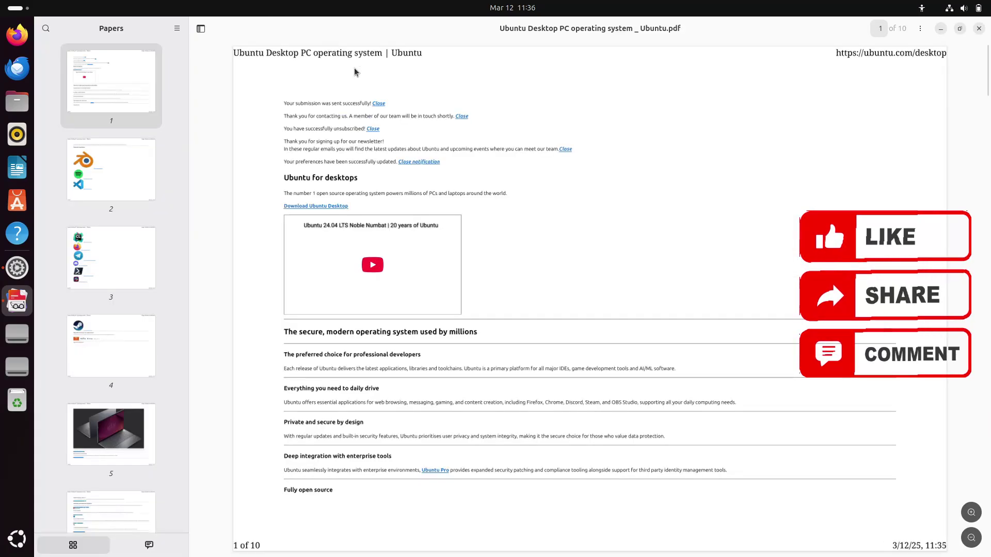
# Review the document properties: 10 pages, PDF-1.7, A4 landscape format
pyautogui.click(920, 28)
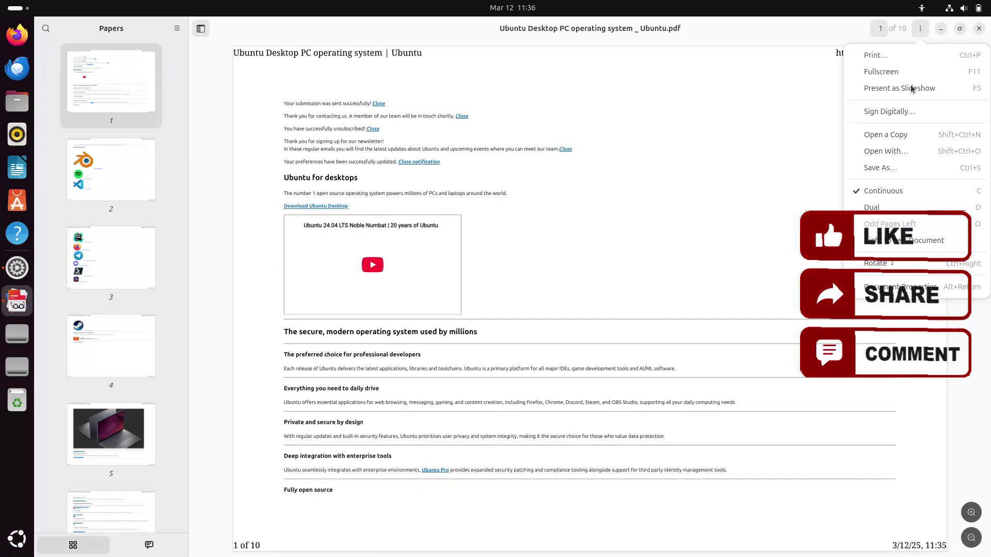
pyautogui.click(884, 284)
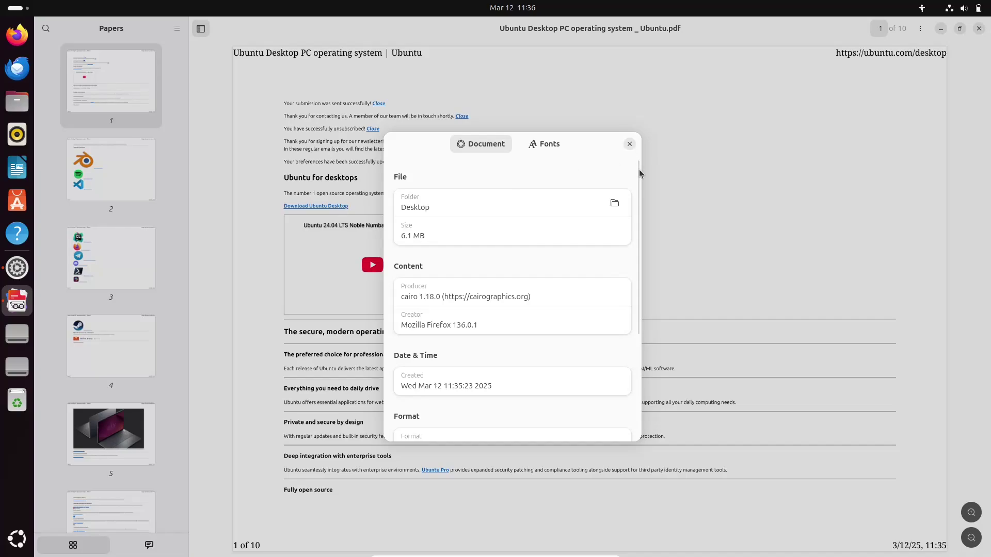
pyautogui.scroll(-5, 640, 172)
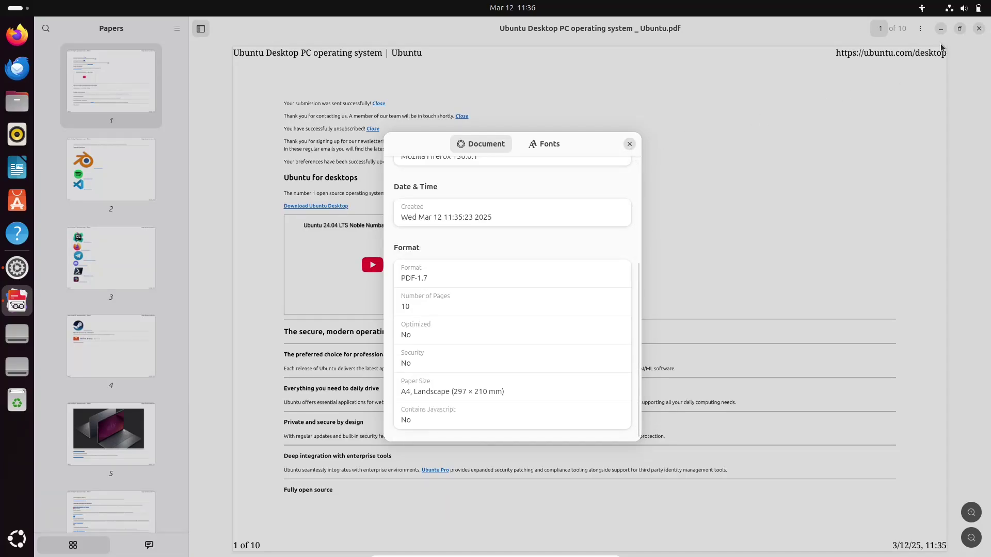
pyautogui.click(922, 30)
pyautogui.click(922, 29)
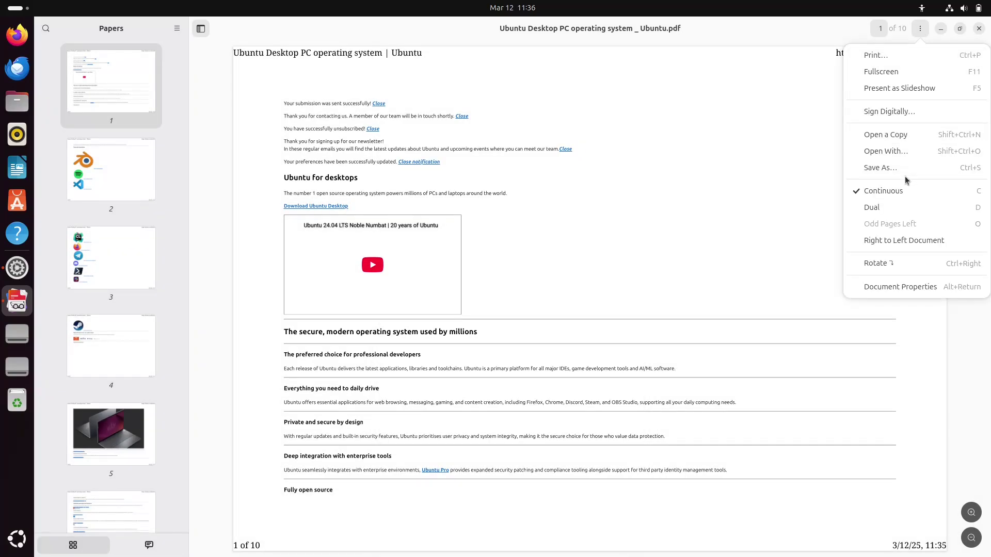
pyautogui.click(178, 31)
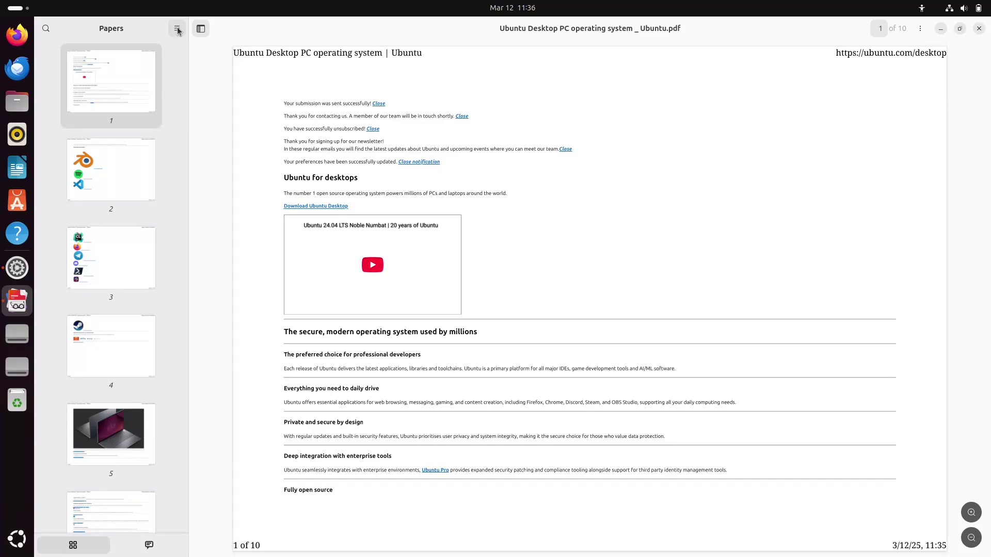
# Check the About Papers information showing version 48.beta
pyautogui.click(178, 31)
pyautogui.click(170, 134)
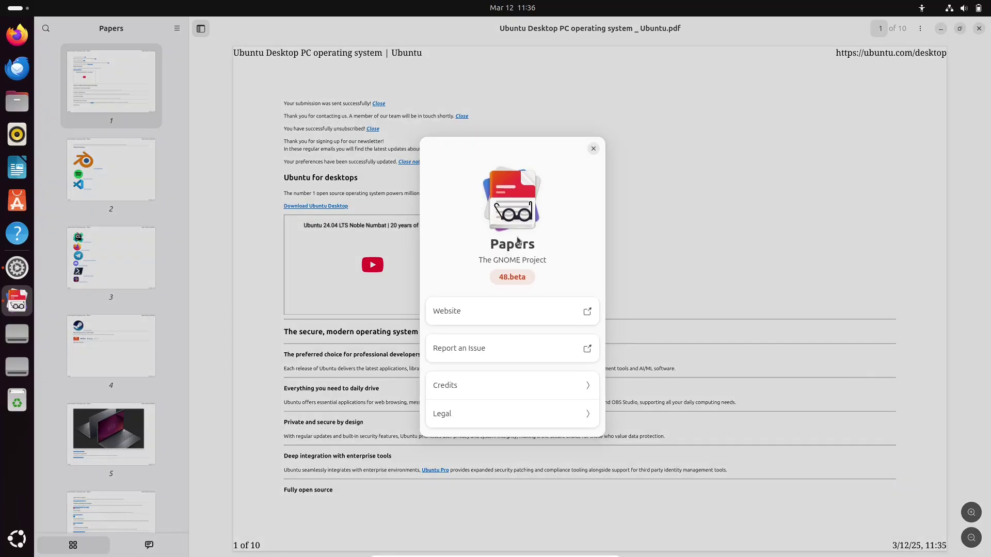
pyautogui.click(593, 149)
# Step through pages 2–6, glance at the annotations, then jump to page 10
pyautogui.click(112, 157)
pyautogui.click(117, 265)
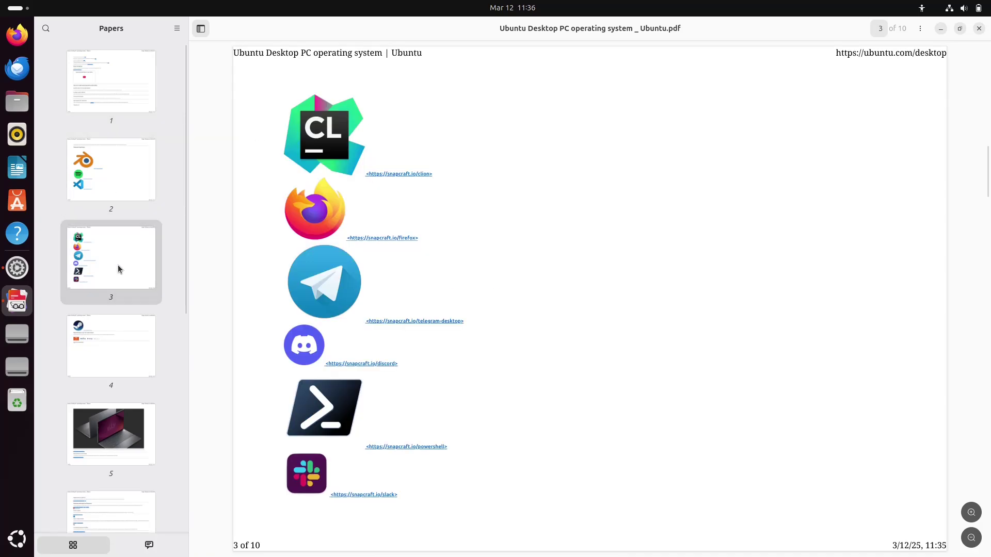
pyautogui.click(117, 336)
pyautogui.click(120, 426)
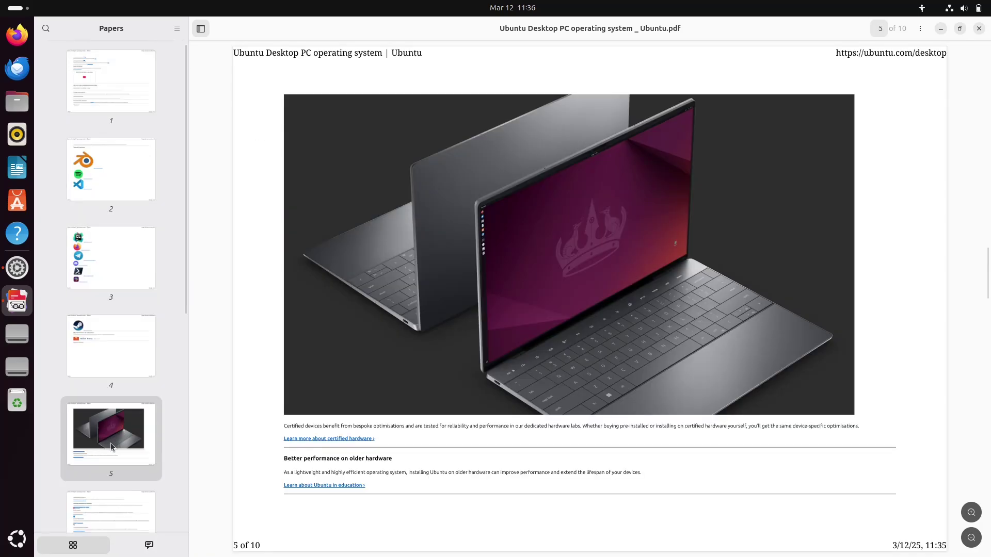
pyautogui.click(109, 503)
pyautogui.click(148, 545)
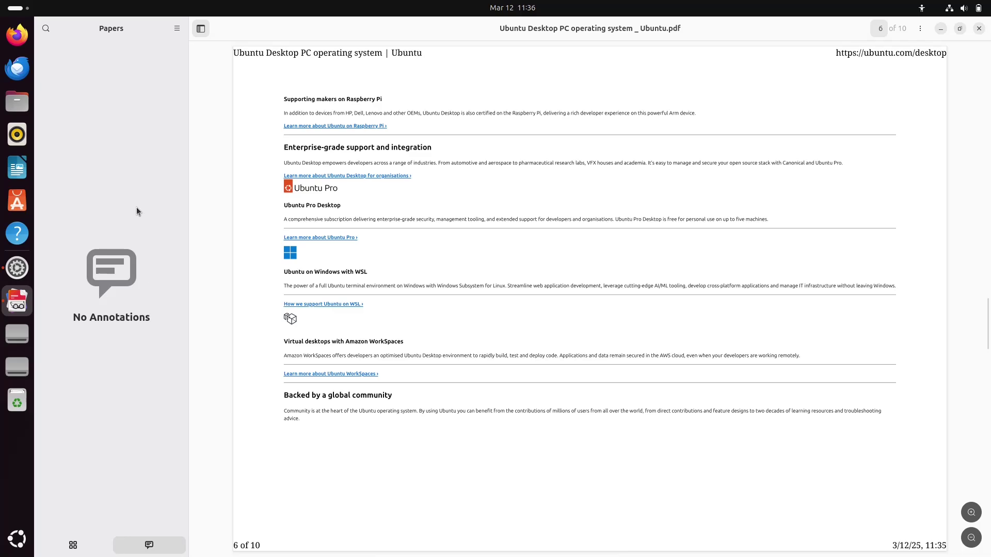
pyautogui.click(86, 546)
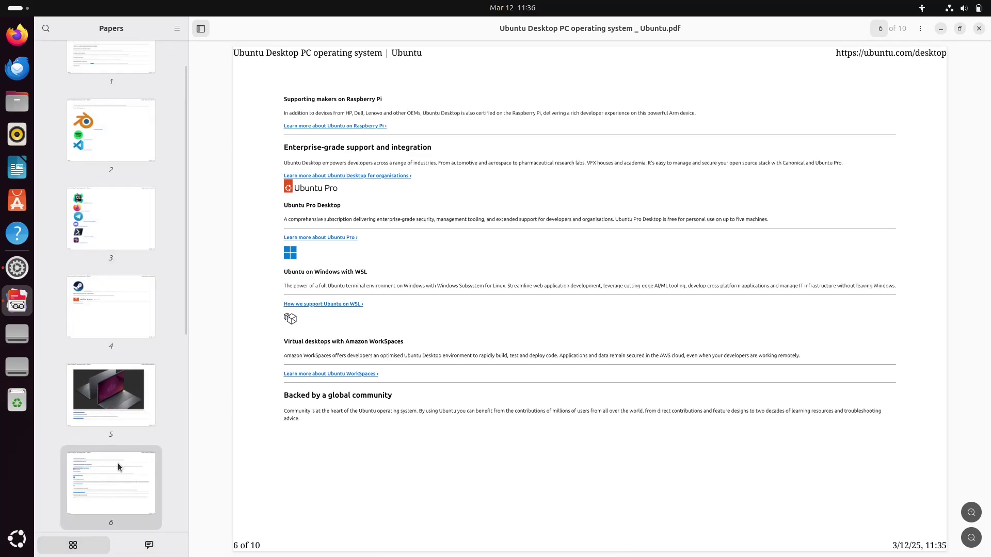
pyautogui.scroll(-5, 117, 463)
pyautogui.click(118, 463)
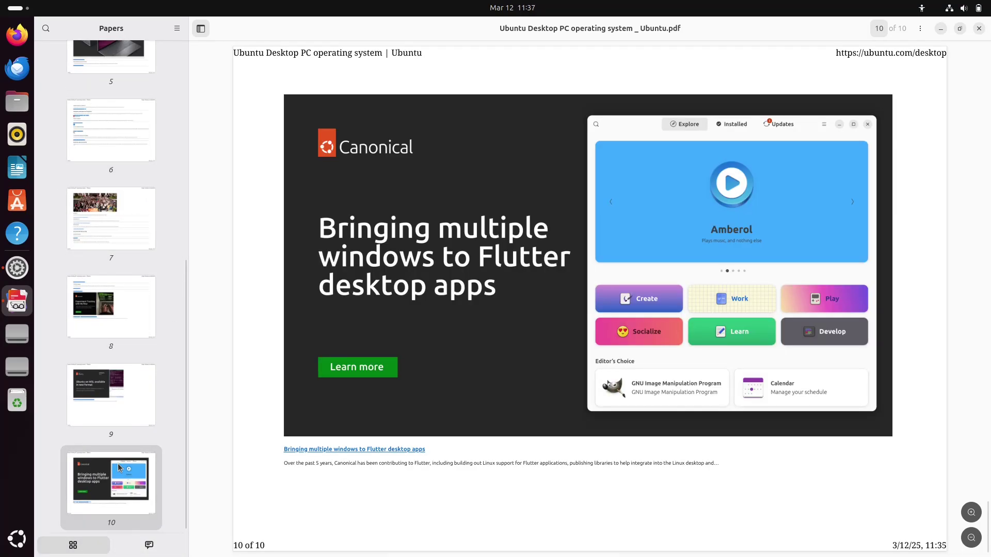
# Close the current PDF, open the Enterprise Open Source and Linux PDF, and visit pages 2–4
pyautogui.click(978, 30)
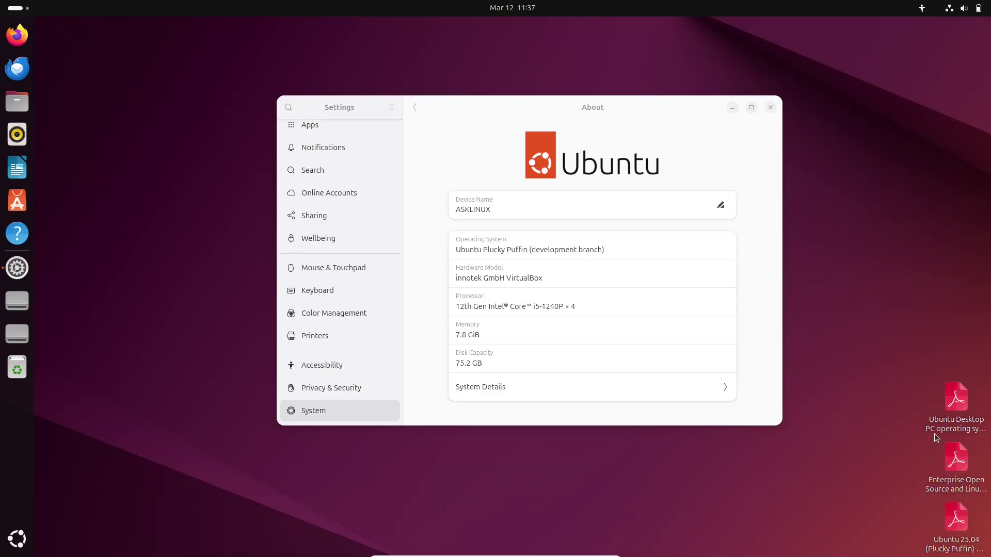
pyautogui.click(953, 474)
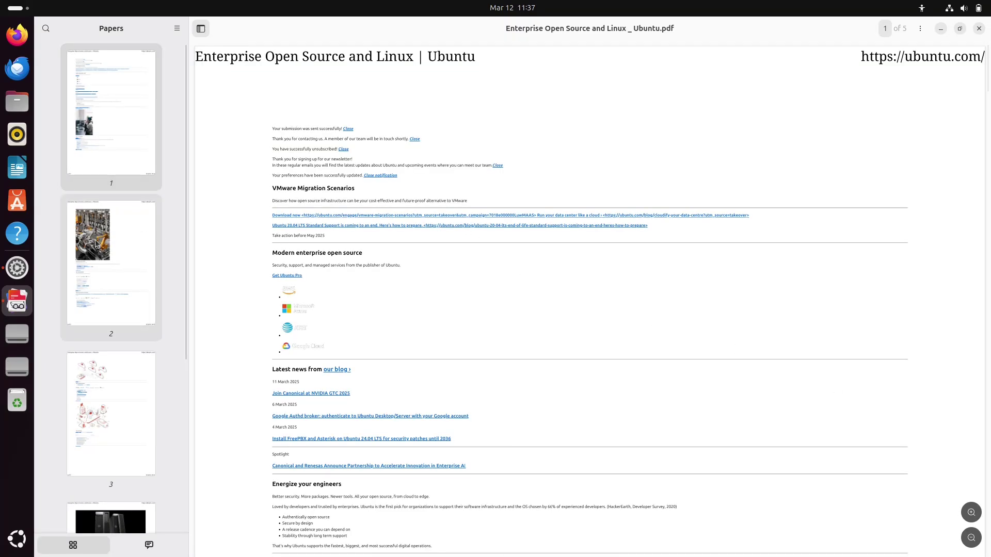
pyautogui.click(96, 243)
pyautogui.click(123, 413)
pyautogui.click(112, 516)
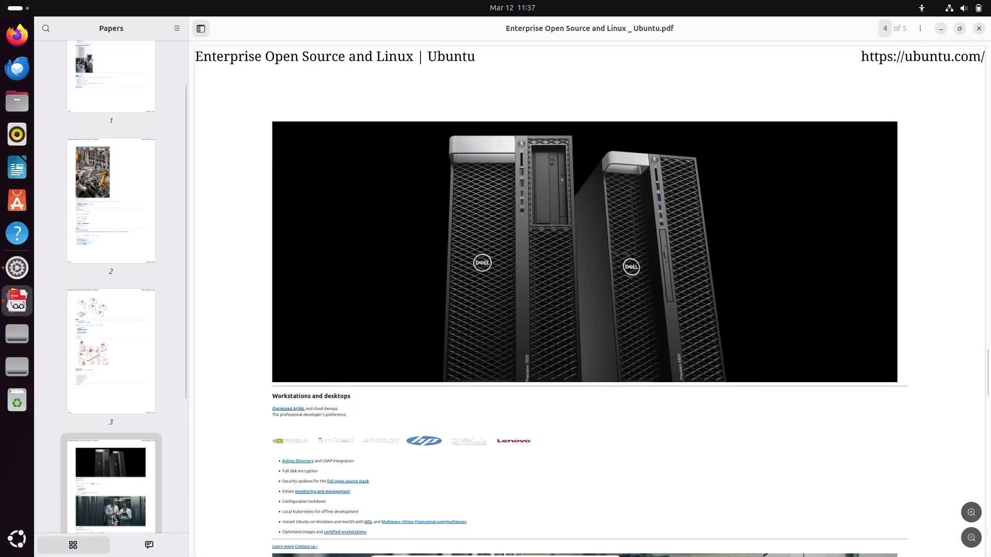
# Scroll down page 4 to the data-center photo, then close the document
pyautogui.scroll(-5, 119, 465)
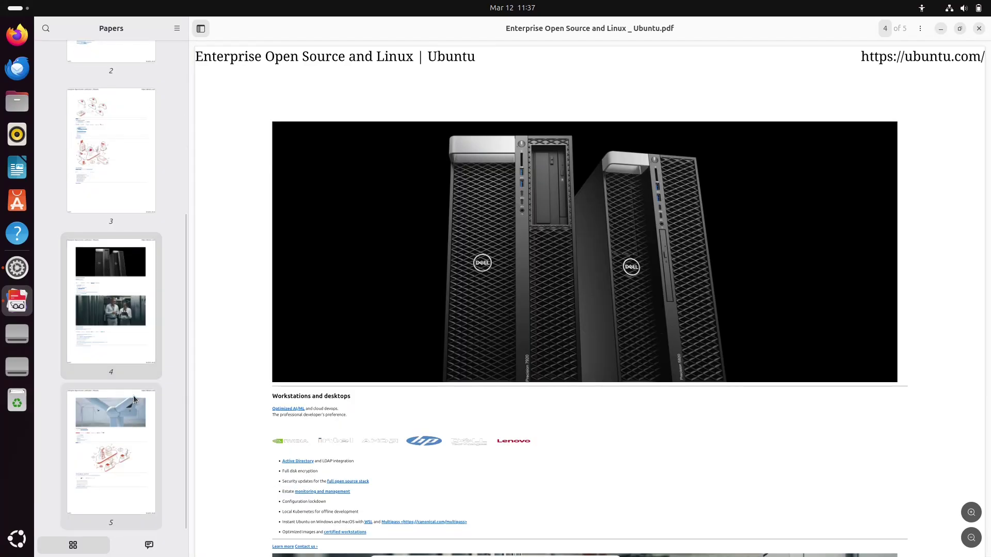
pyautogui.scroll(-5, 626, 320)
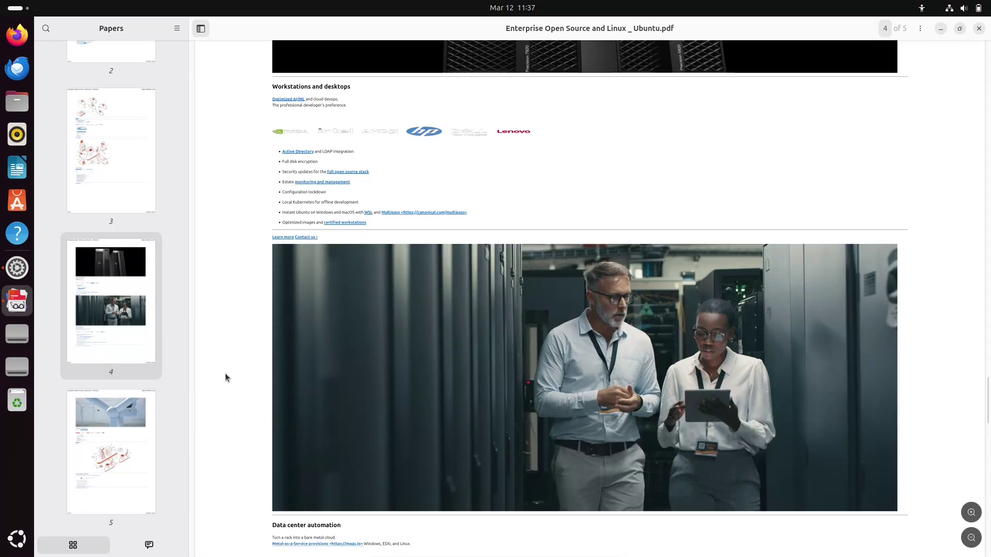
pyautogui.click(979, 28)
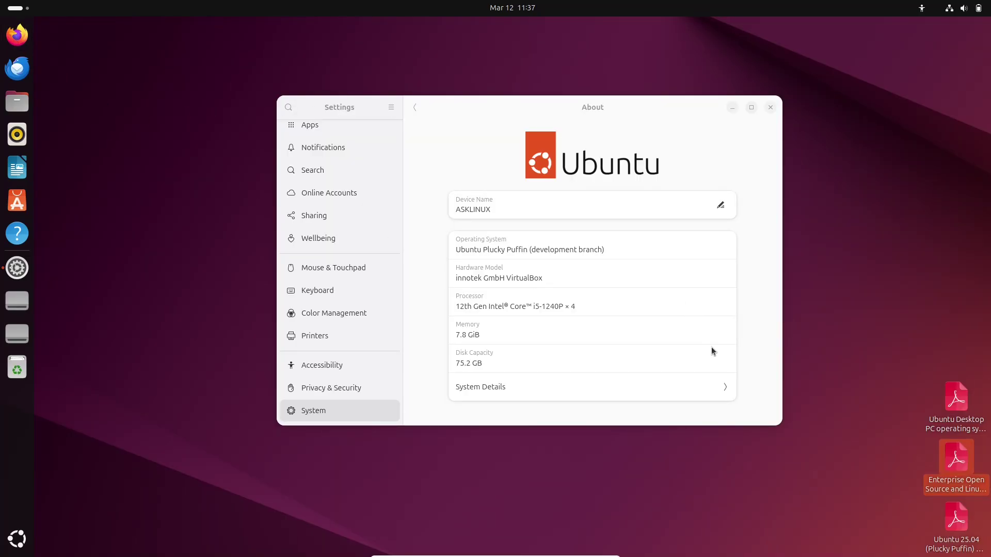
# Open 'Ubuntu 25.04 (Plucky Puffin) Daily Build.pdf' and view pages 2, 3, then 1
pyautogui.rightClick(955, 518)
pyautogui.click(882, 332)
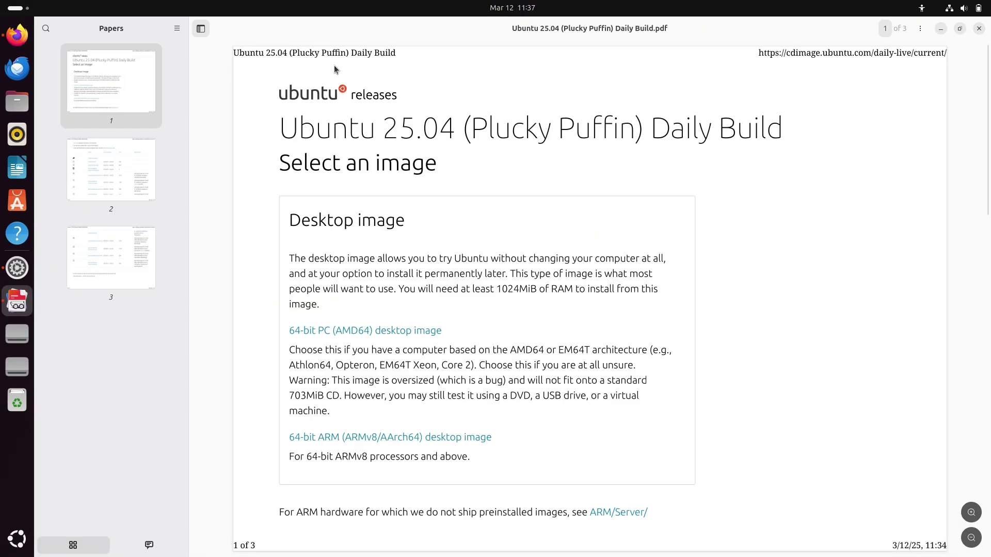
pyautogui.click(150, 165)
pyautogui.click(109, 234)
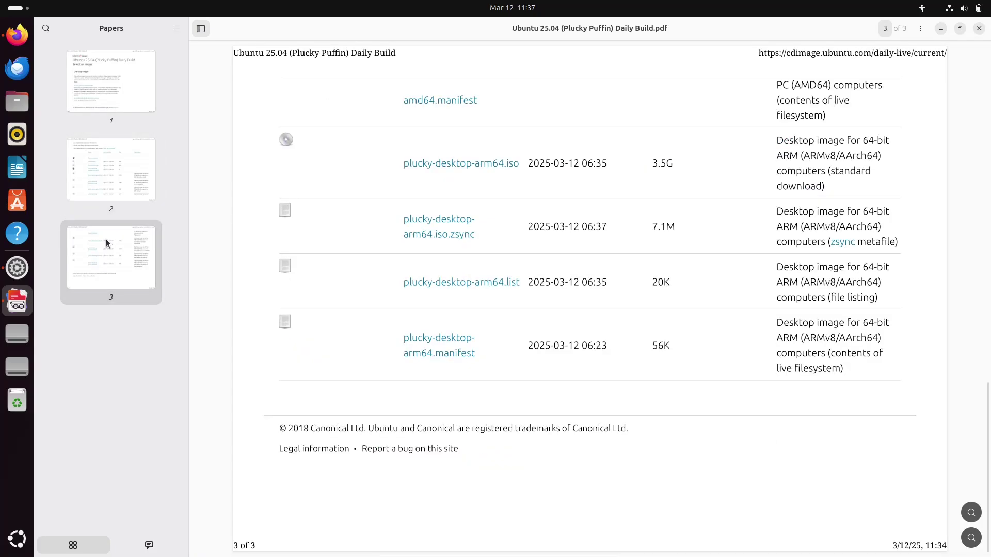
pyautogui.click(104, 93)
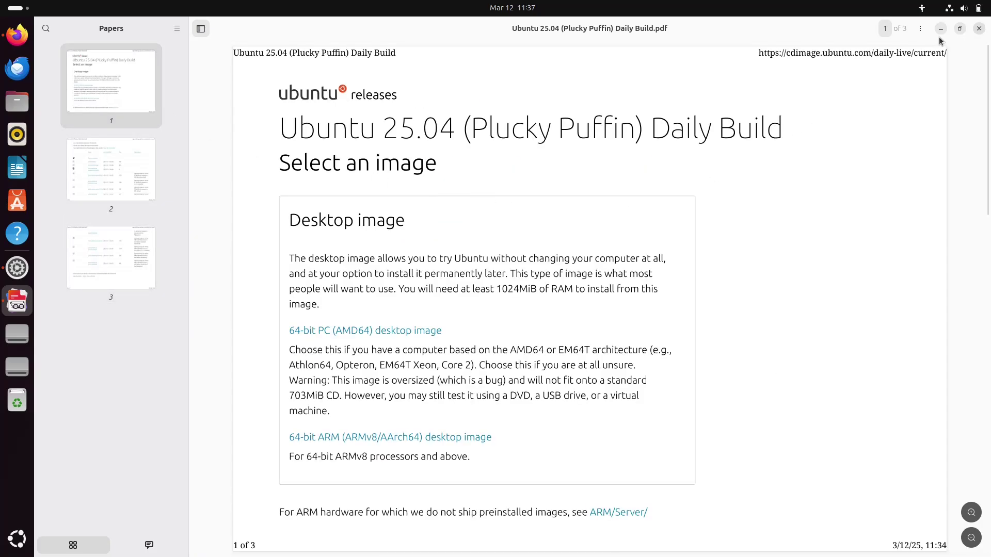
# Search Google for 'flatpak', visit flatpak.org, and return to the results
pyautogui.click(941, 30)
pyautogui.click(450, 67)
pyautogui.write('flatpal')
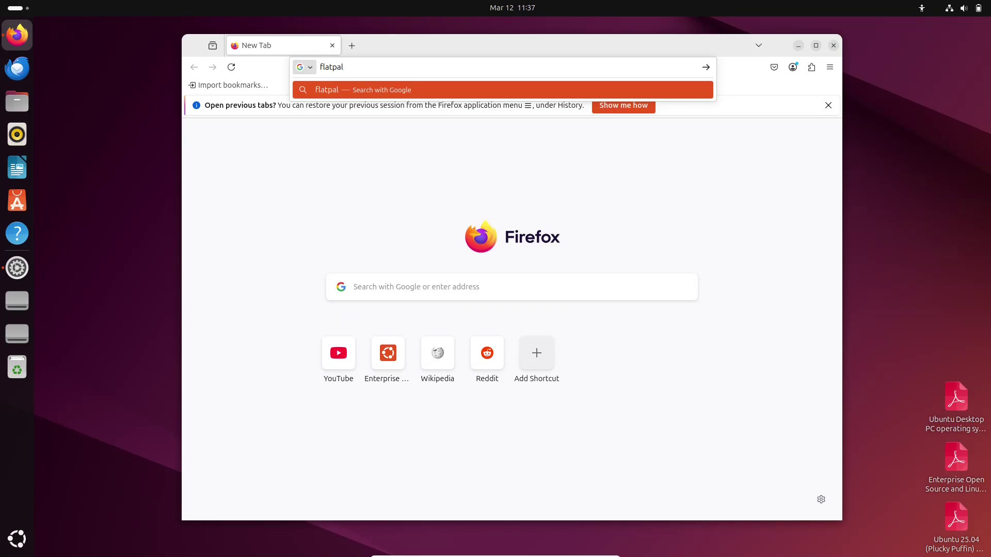
pyautogui.press('BackSpace')
pyautogui.write('k')
pyautogui.press('Return')
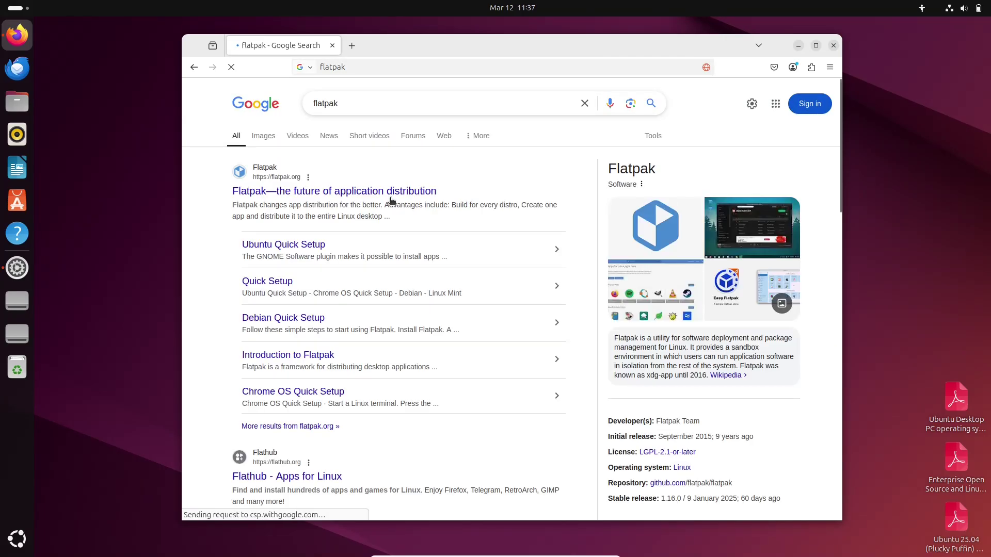
pyautogui.click(389, 194)
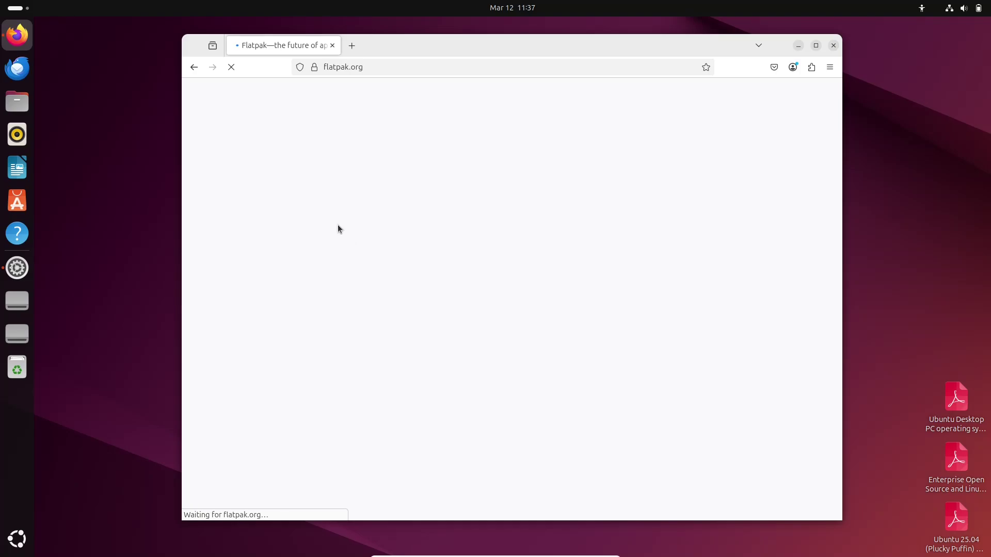
pyautogui.click(194, 68)
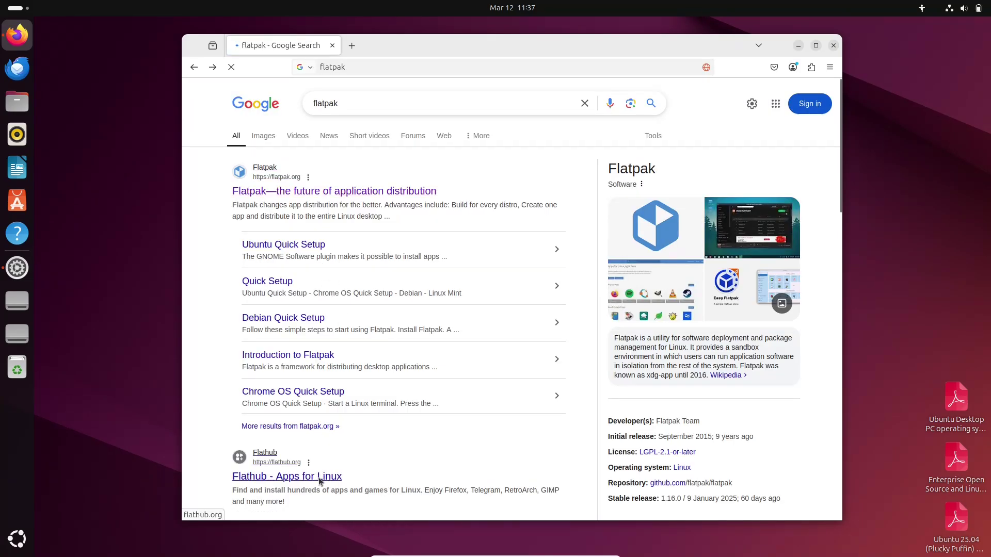
# On Flathub, search for 'papers', open the Papers app page, and show its manual install commands
pyautogui.click(318, 478)
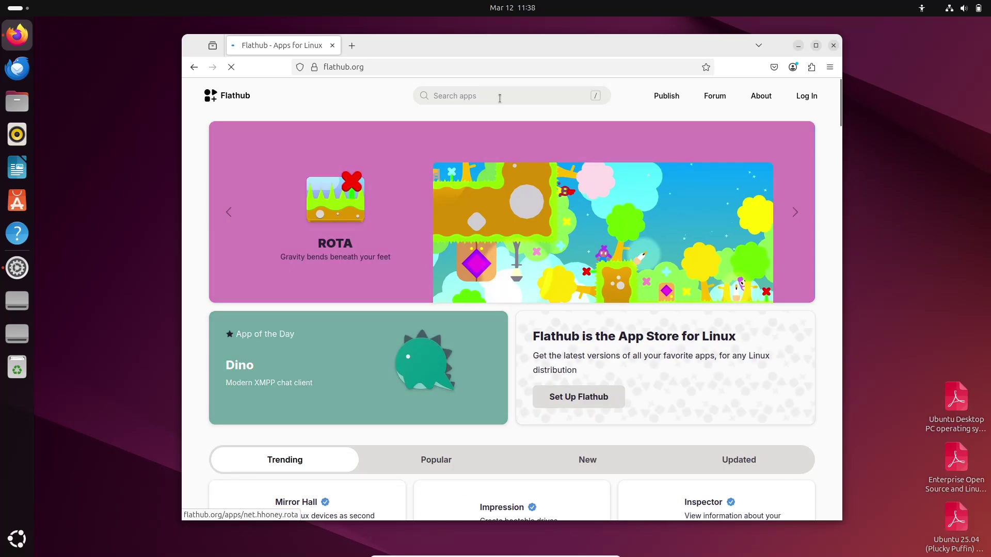
pyautogui.click(500, 98)
pyautogui.write('papers')
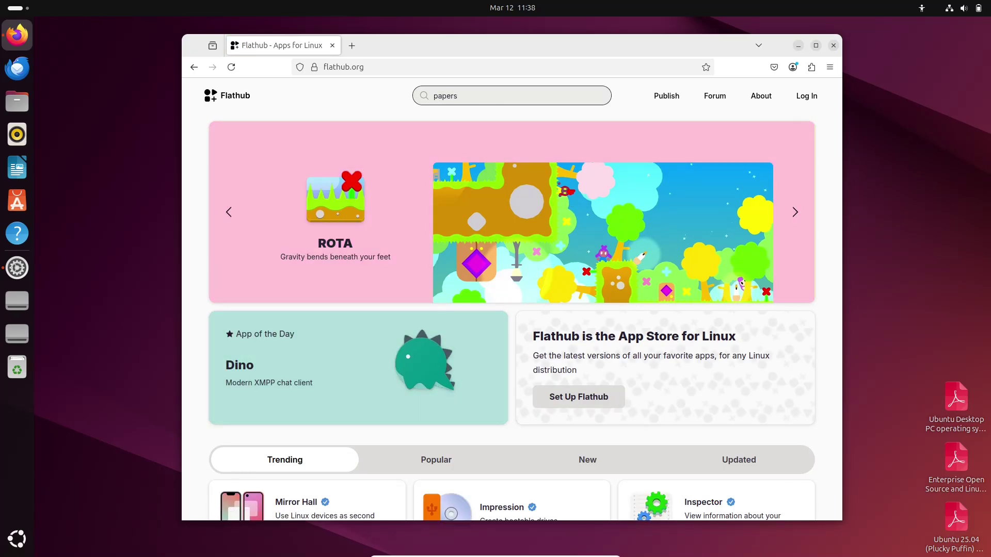
pyautogui.press('Return')
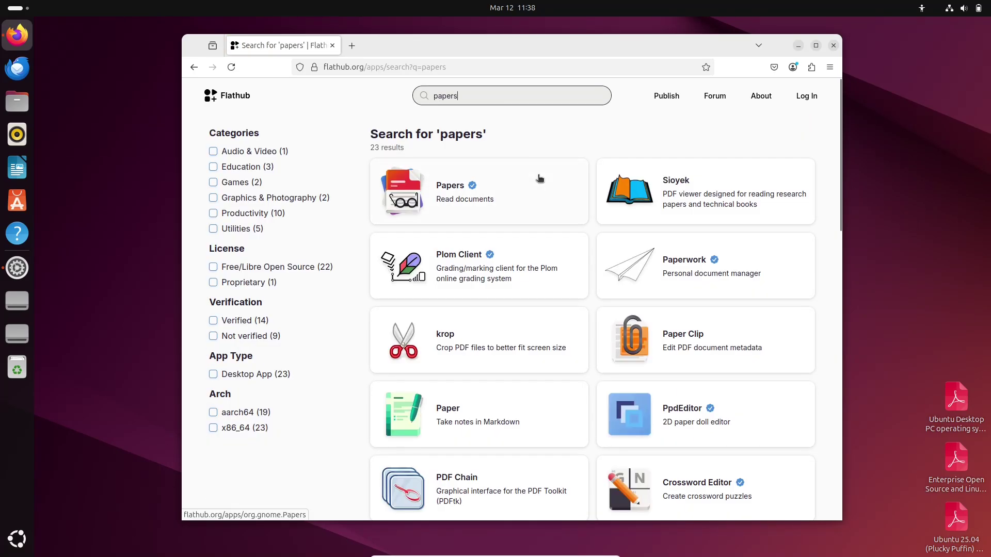
pyautogui.click(539, 177)
pyautogui.click(708, 166)
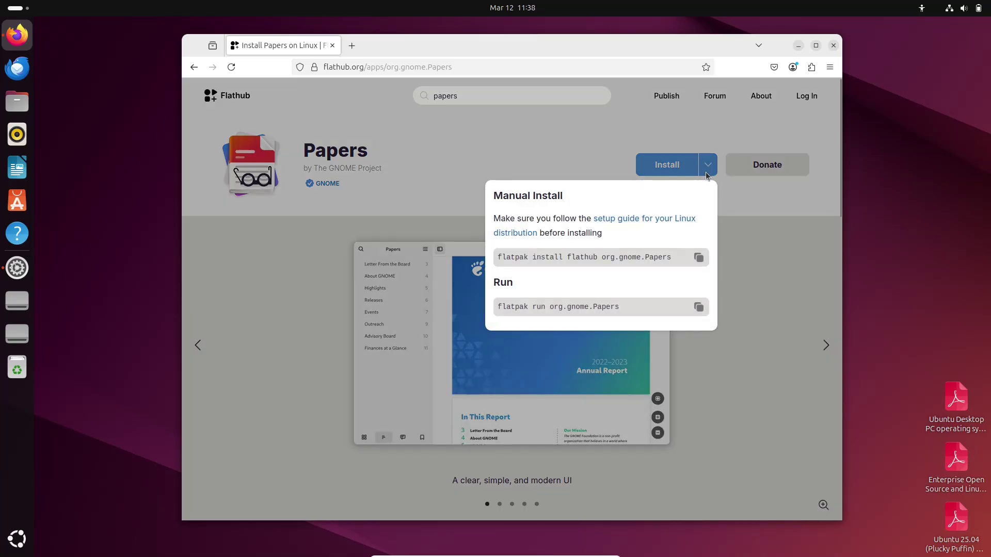
# Follow the Flatpak setup guide and read the Ubuntu setup instructions
pyautogui.click(629, 219)
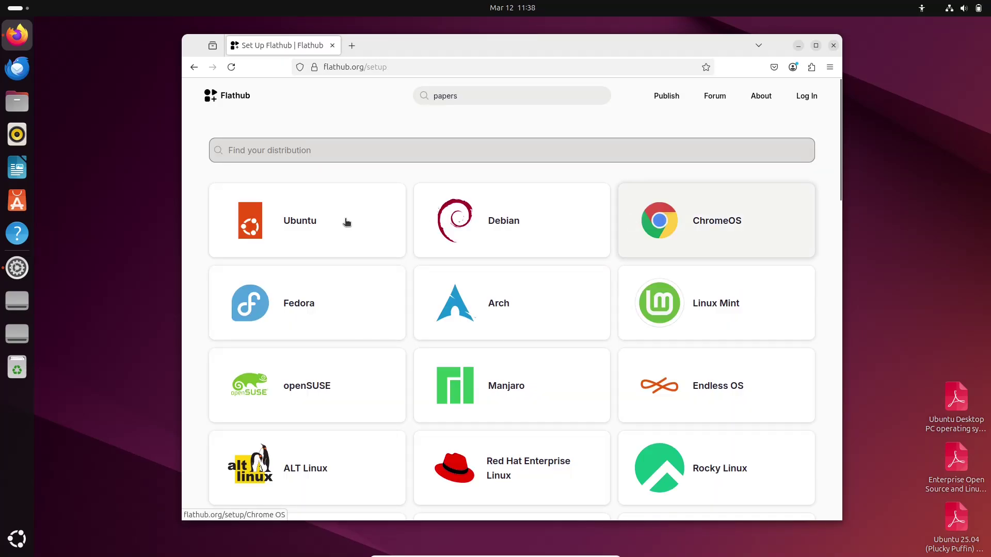
pyautogui.scroll(-10, 610, 395)
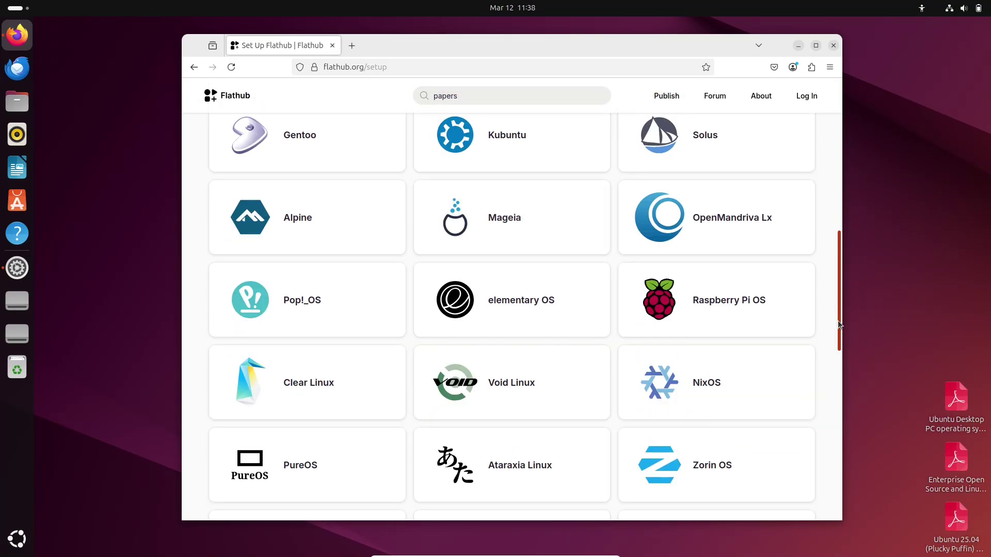
pyautogui.moveTo(838, 320); pyautogui.dragTo(829, 466)
pyautogui.scroll(20, 828, 465)
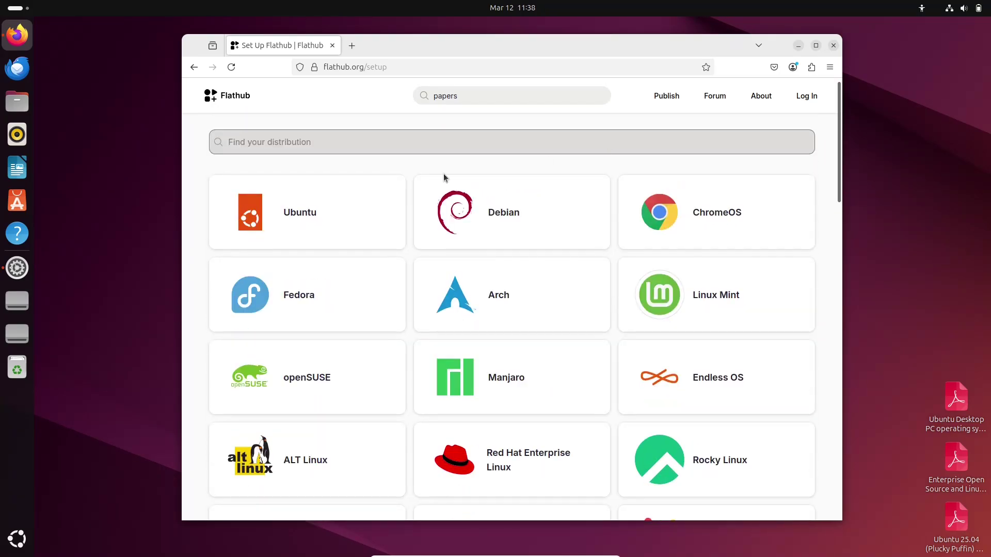
pyautogui.click(372, 196)
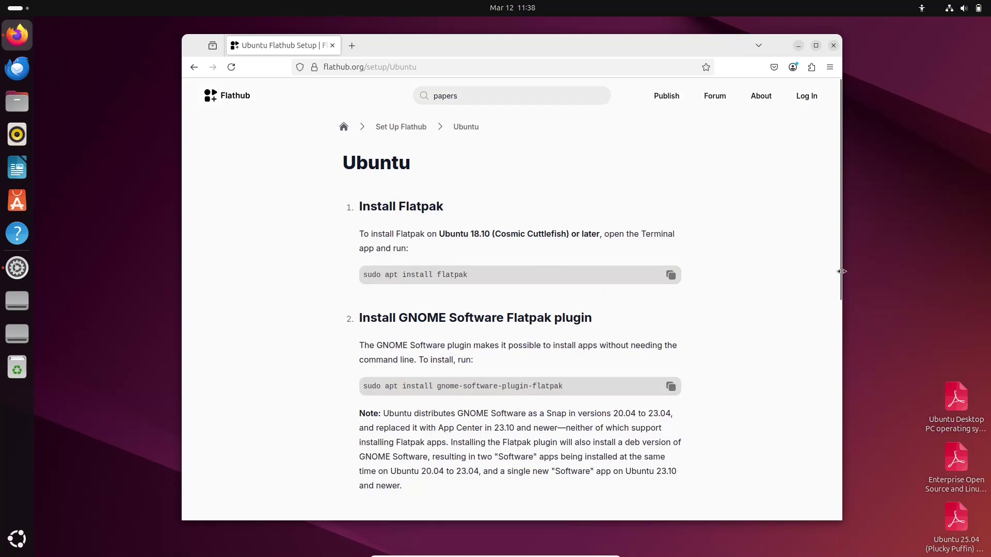
pyautogui.moveTo(838, 320); pyautogui.dragTo(828, 462)
pyautogui.moveTo(367, 285); pyautogui.dragTo(416, 292)
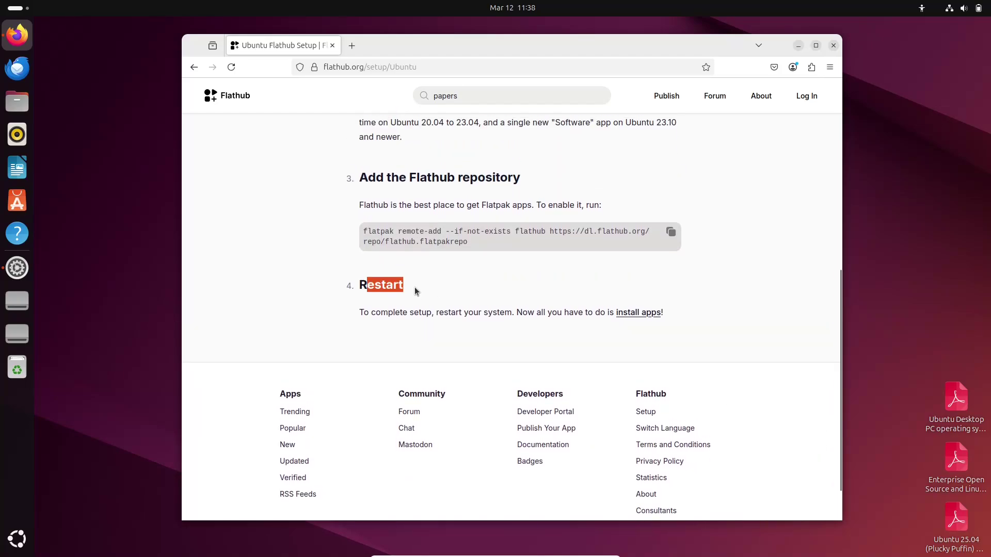
pyautogui.click(618, 336)
pyautogui.moveTo(834, 384); pyautogui.dragTo(824, 230)
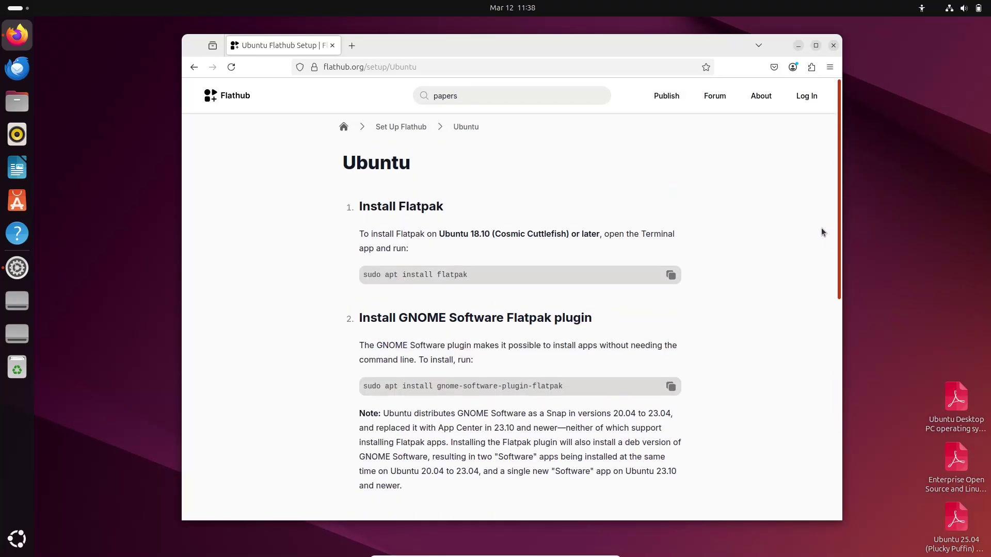
# Go back to the Papers page, recheck the install commands, then back to Flathub home
pyautogui.click(196, 71)
pyautogui.click(197, 70)
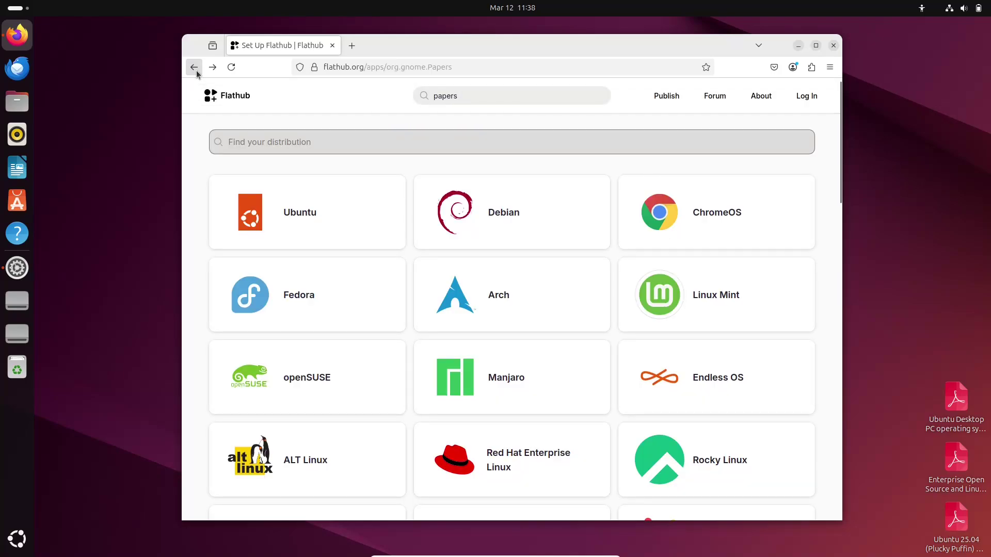
pyautogui.click(708, 165)
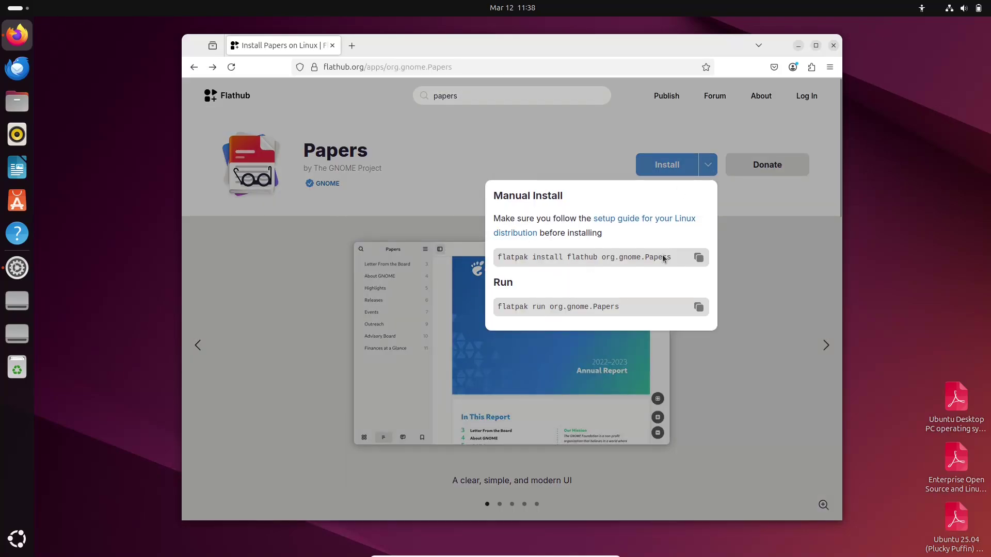
pyautogui.click(245, 311)
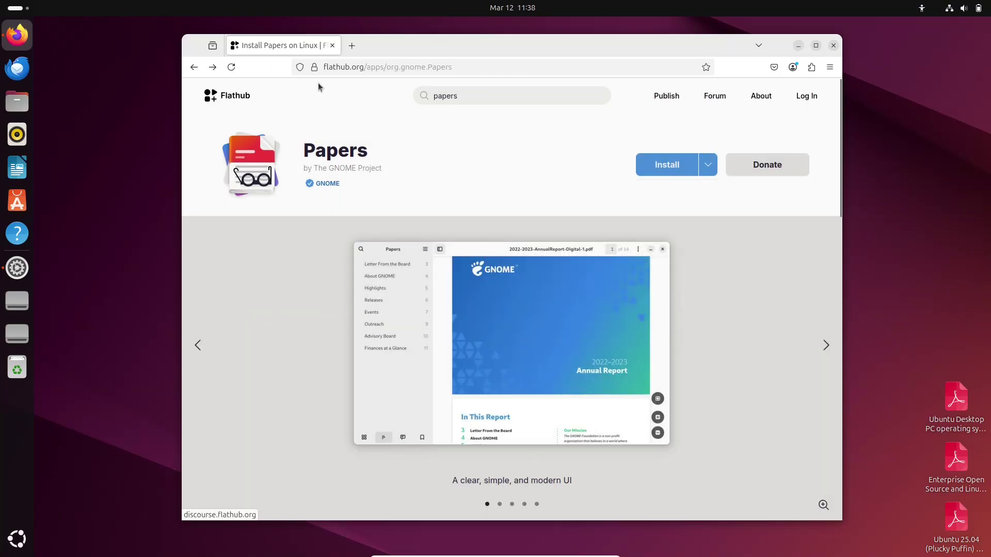
pyautogui.click(194, 72)
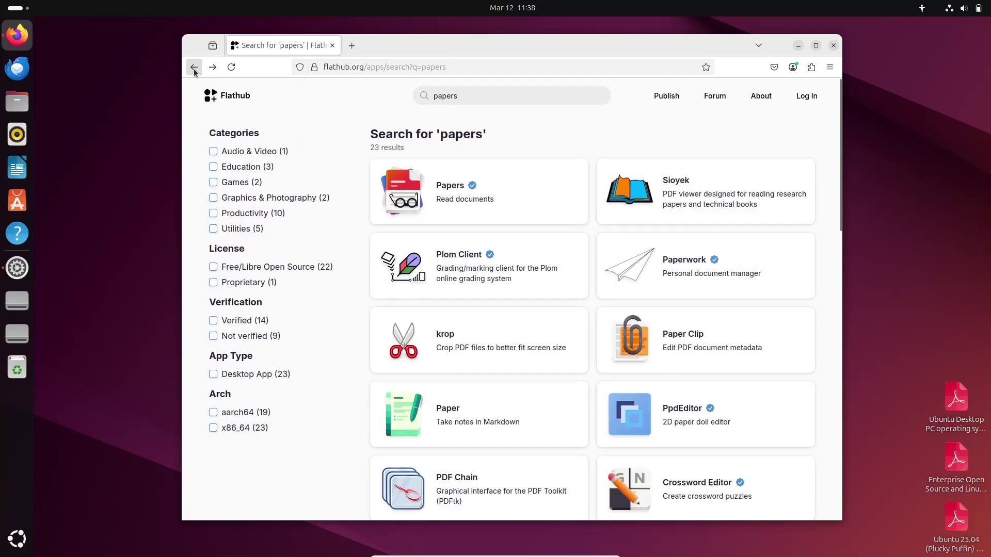
pyautogui.click(194, 73)
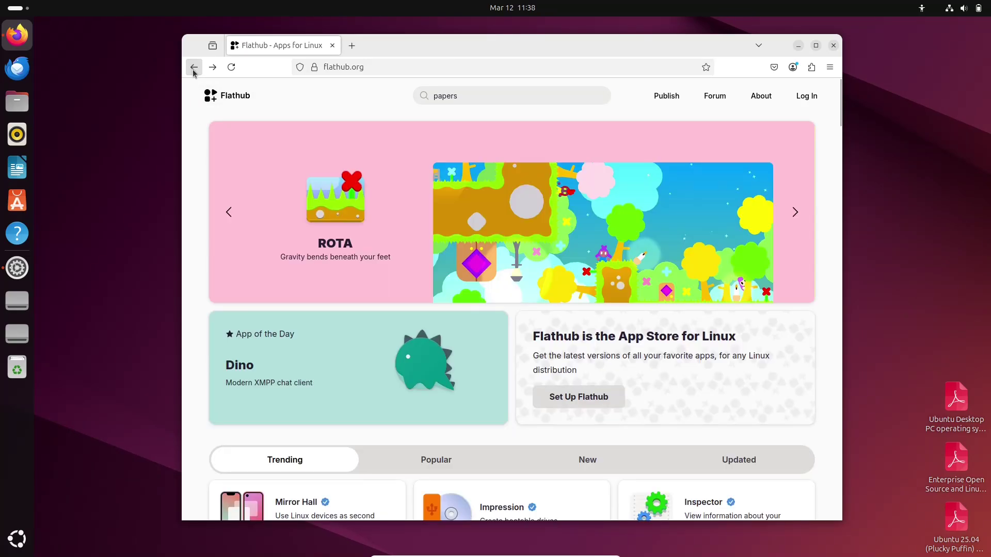
# Read flatpak.org's advantages list, return to the Google results, and launch Ubuntu App Center
pyautogui.click(194, 73)
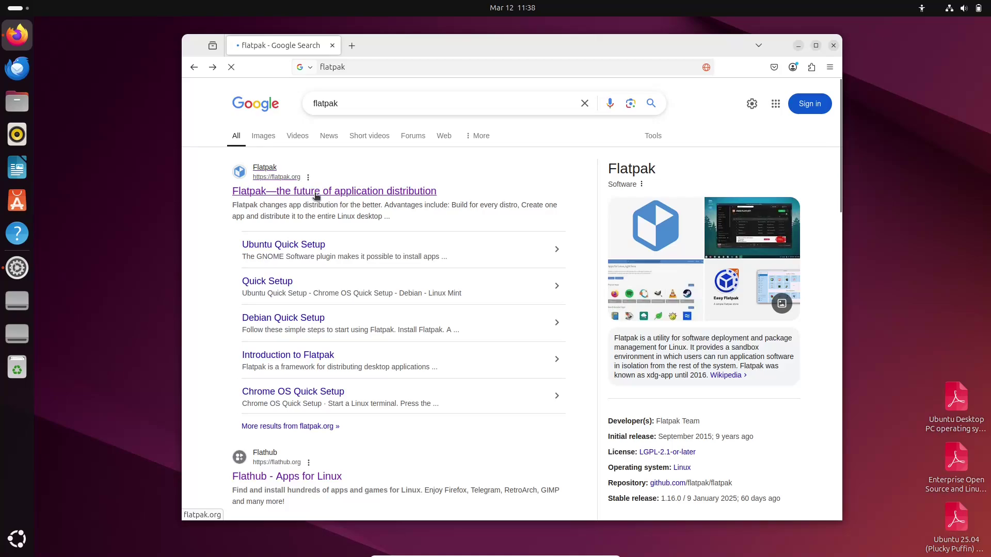
pyautogui.click(314, 193)
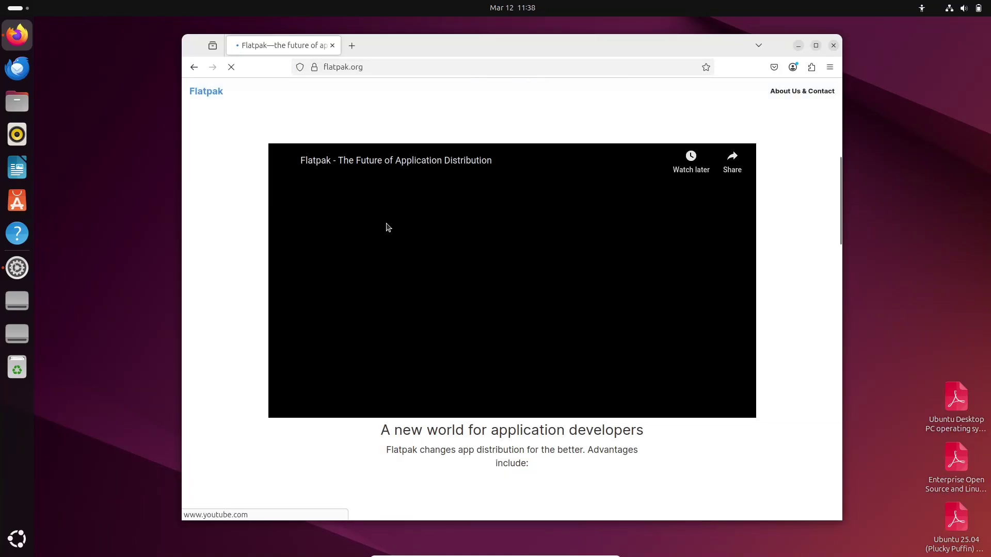
pyautogui.scroll(-7, 386, 223)
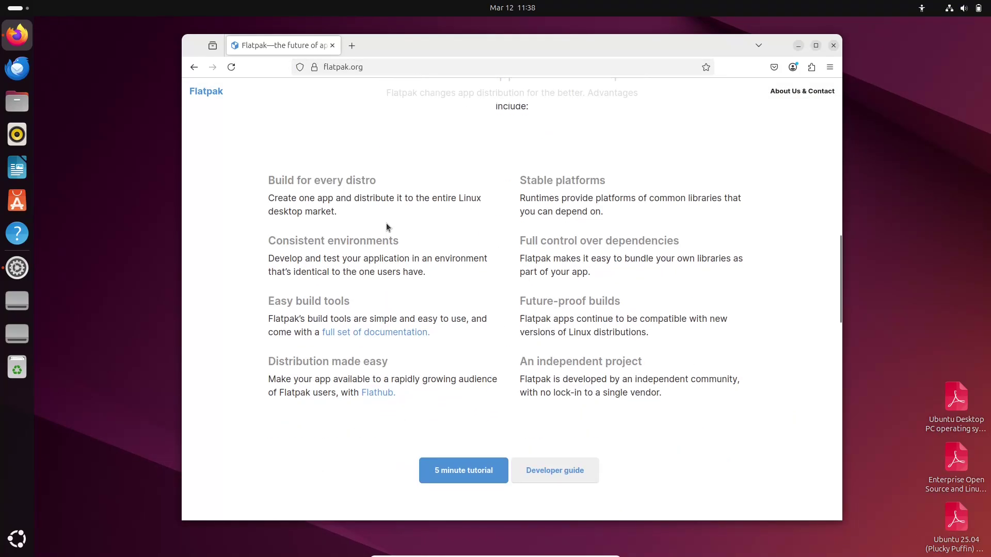
pyautogui.click(194, 67)
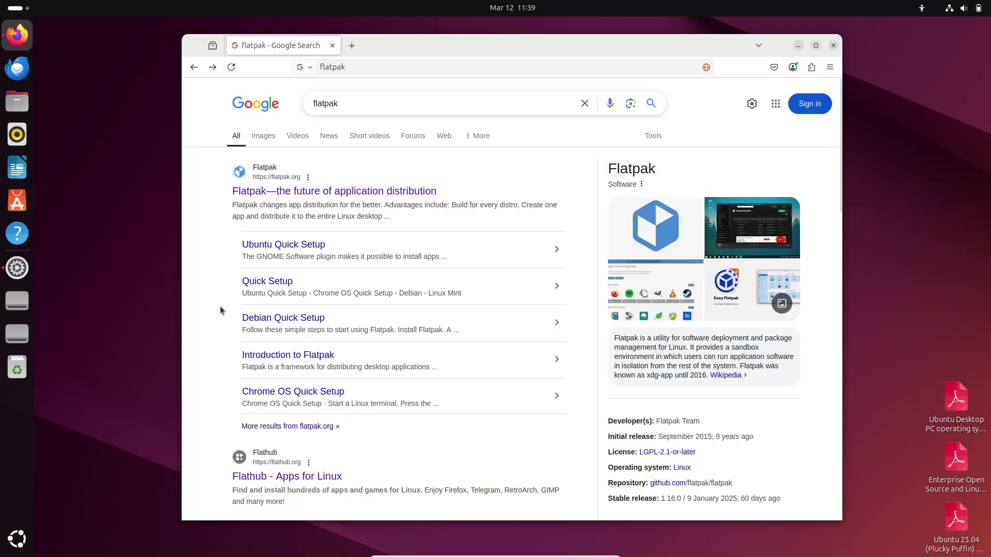
pyautogui.click(17, 200)
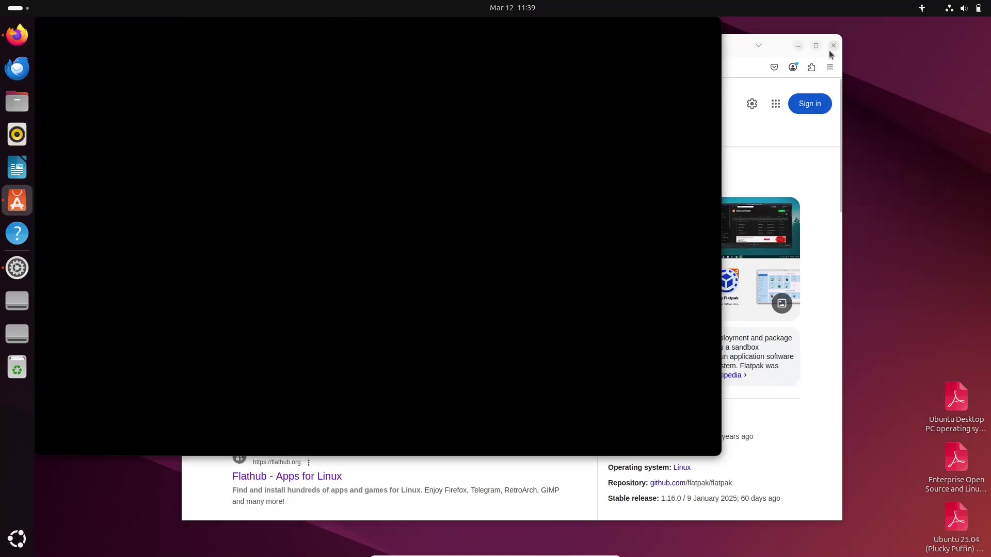
# Close Firefox, review installed snaps with system snaps toggled, and search installed apps for 'papers'
pyautogui.click(833, 46)
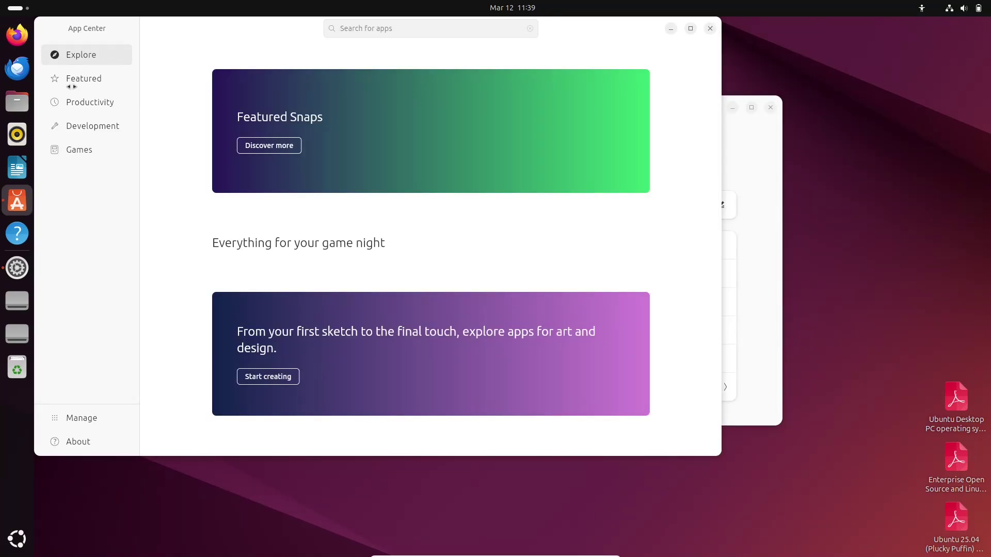
pyautogui.click(95, 417)
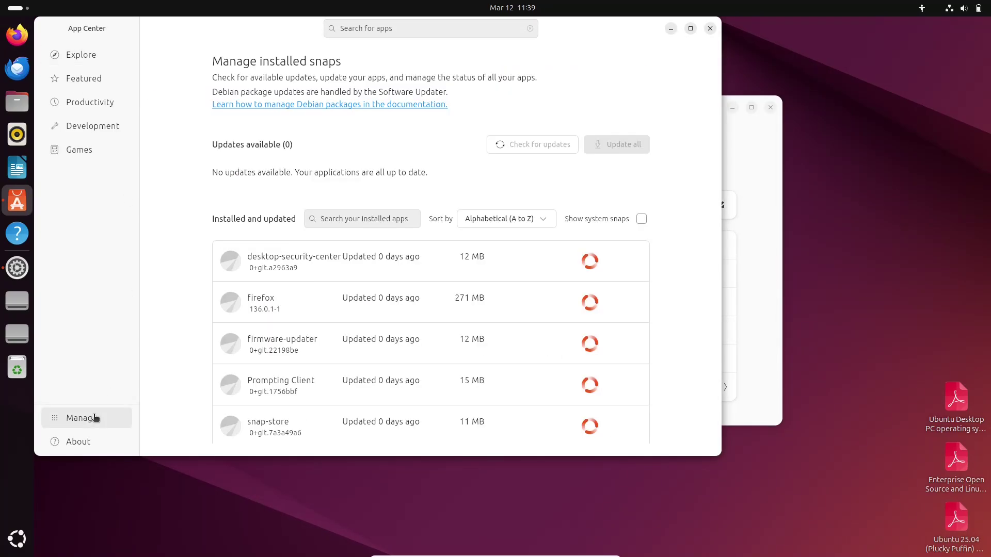
pyautogui.click(691, 28)
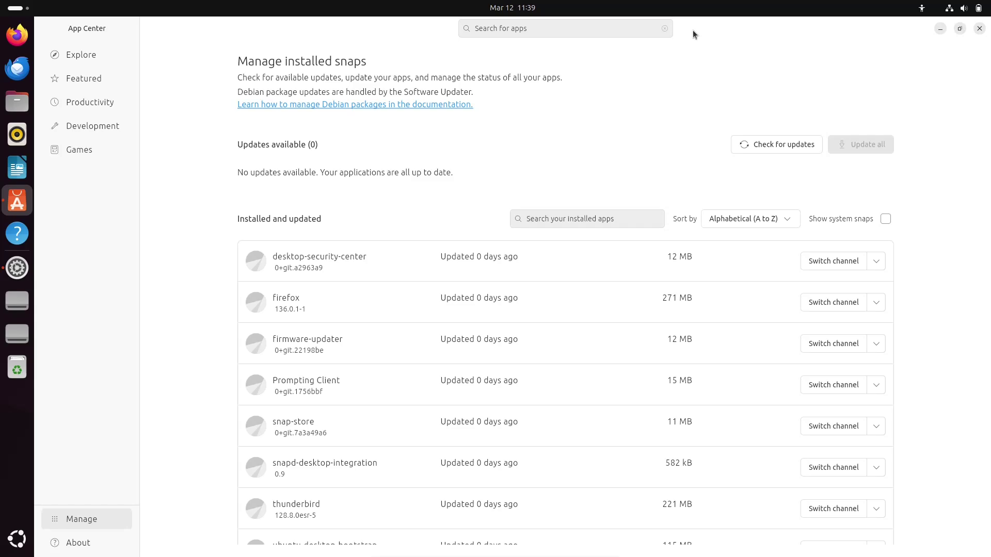
pyautogui.scroll(-1, 987, 150)
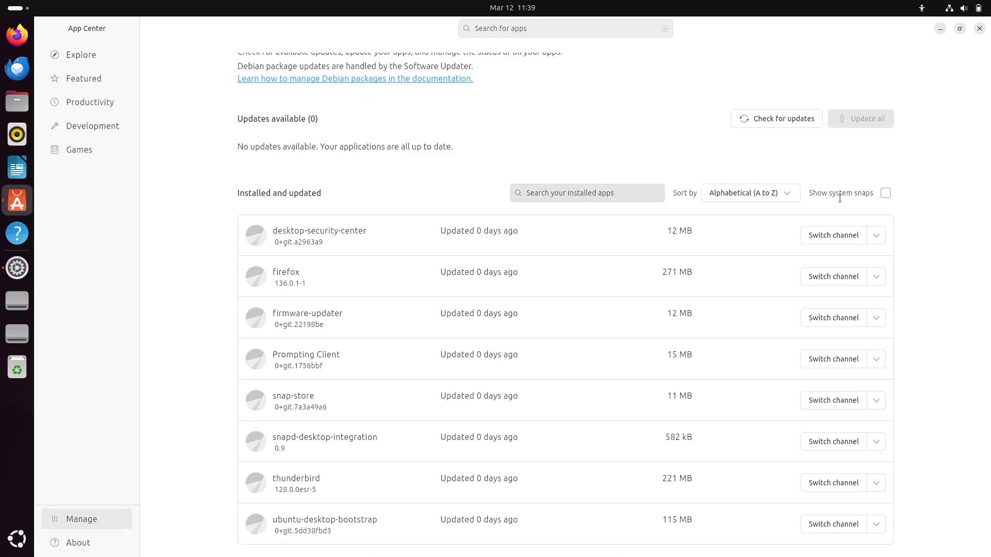
pyautogui.click(885, 194)
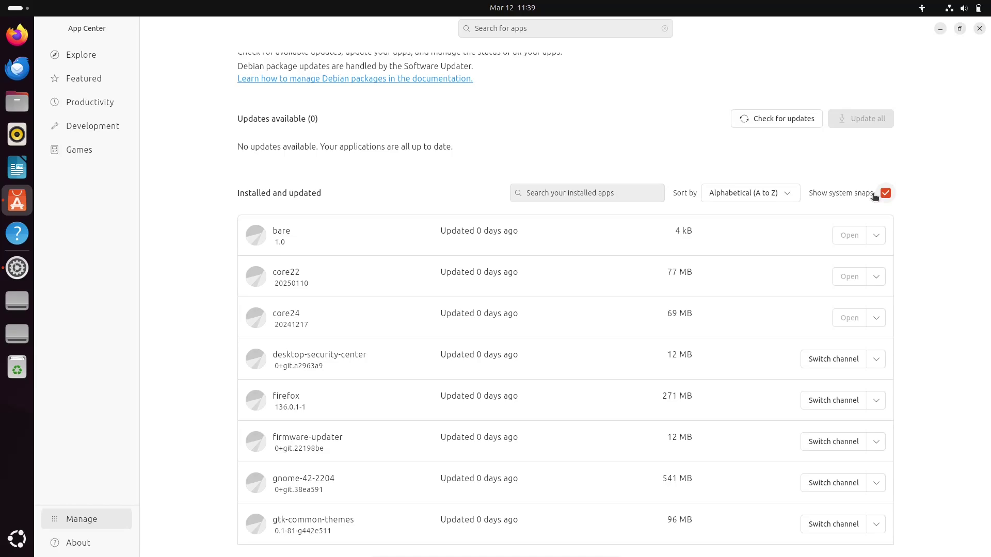
pyautogui.click(874, 195)
pyautogui.click(620, 194)
pyautogui.write('pa')
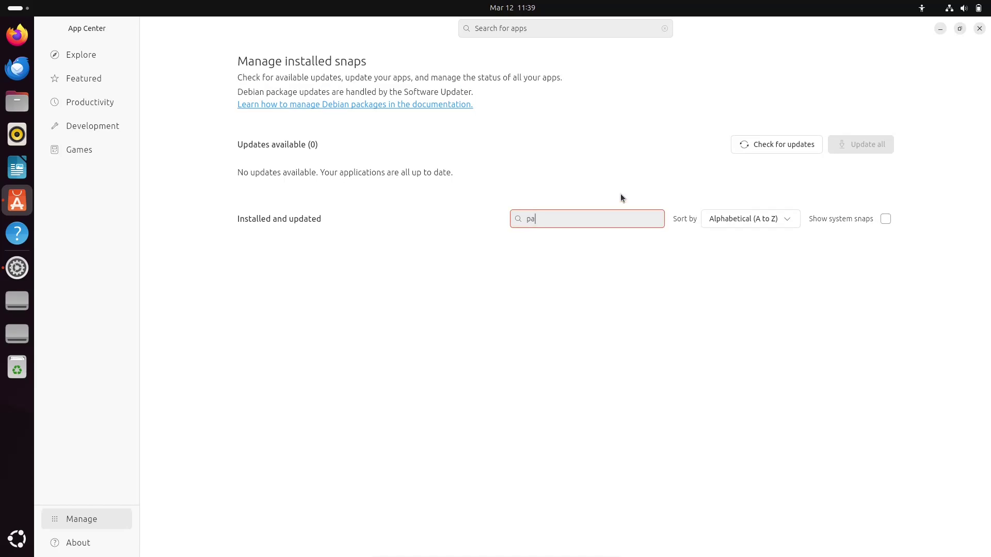
pyautogui.write('pers')
# Close App Center, view and close the system details, close Settings, and show all applications
pyautogui.click(979, 30)
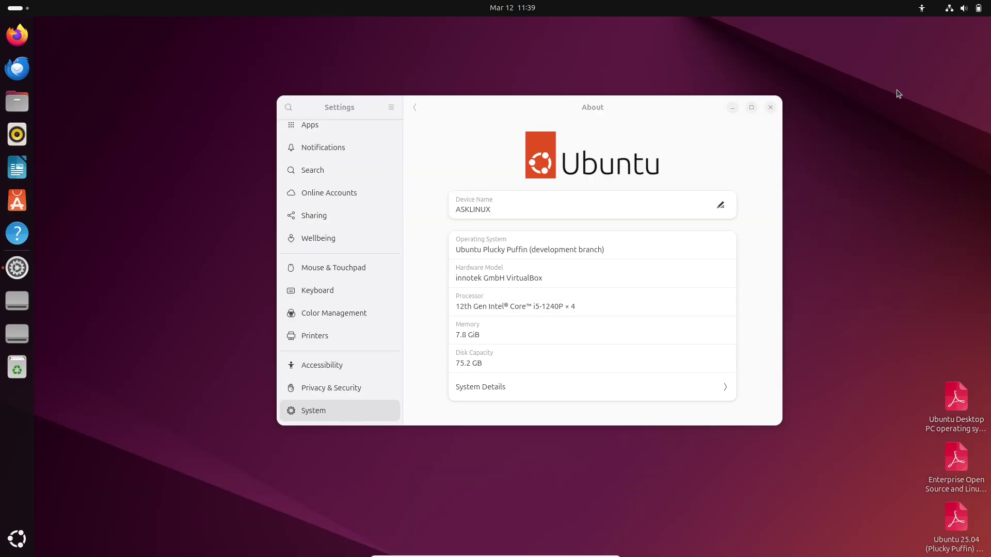
pyautogui.click(683, 395)
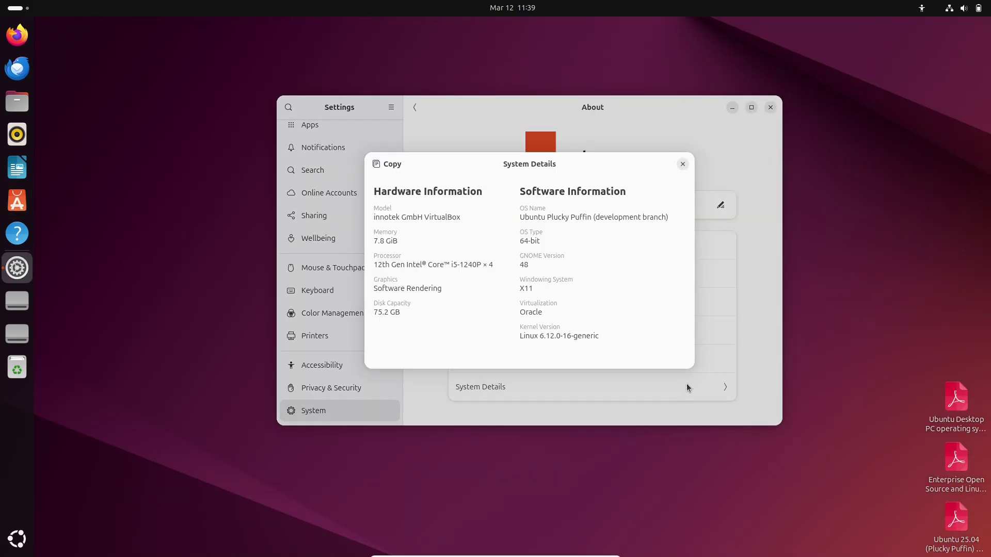
pyautogui.click(682, 165)
pyautogui.click(770, 109)
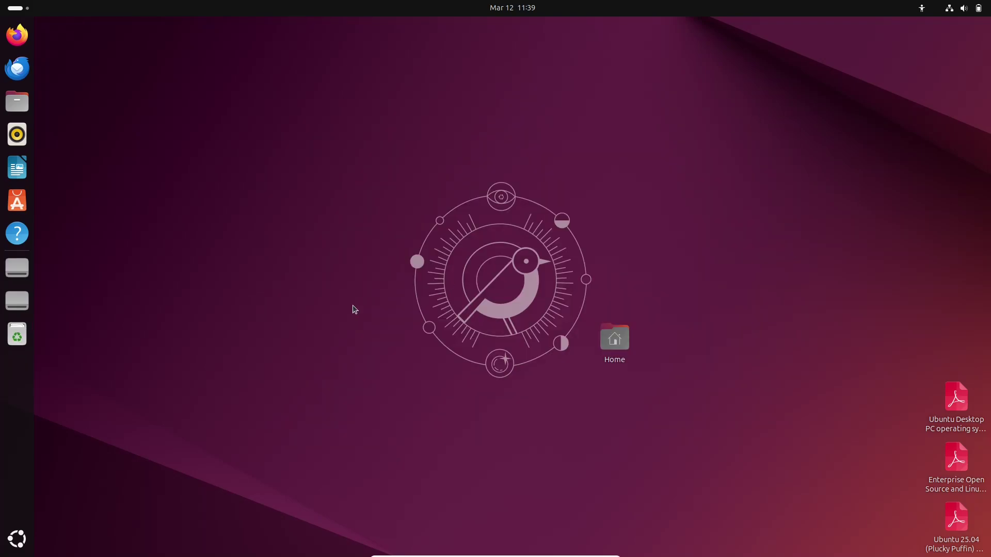
pyautogui.click(17, 539)
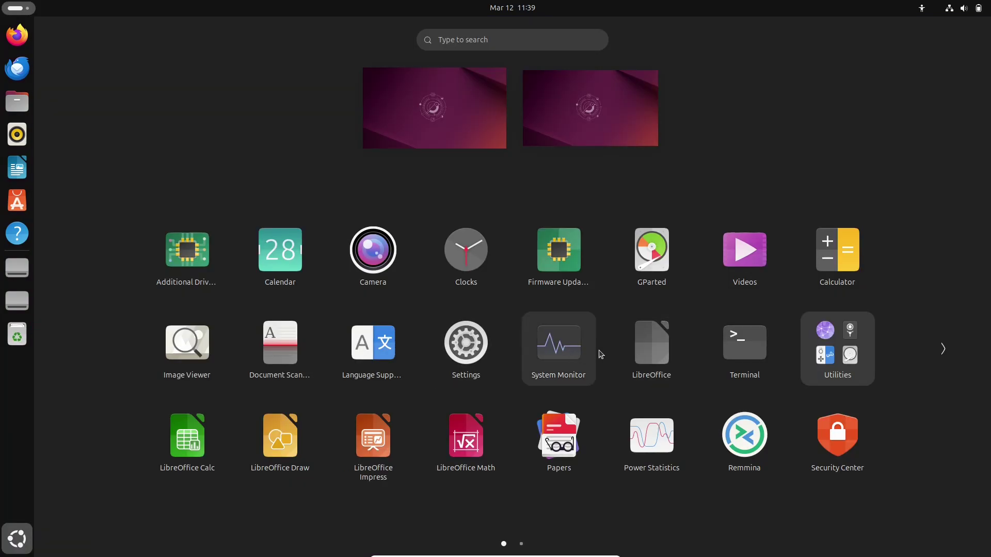
# Open a new Terminal, try fastfetch (command not found), and maximize the window
pyautogui.click(730, 359)
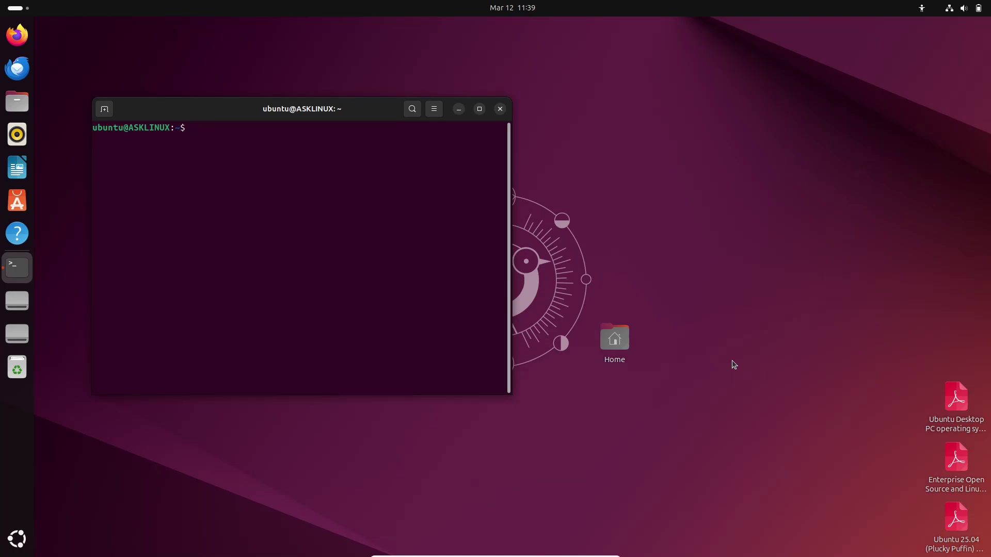
pyautogui.press('Return')
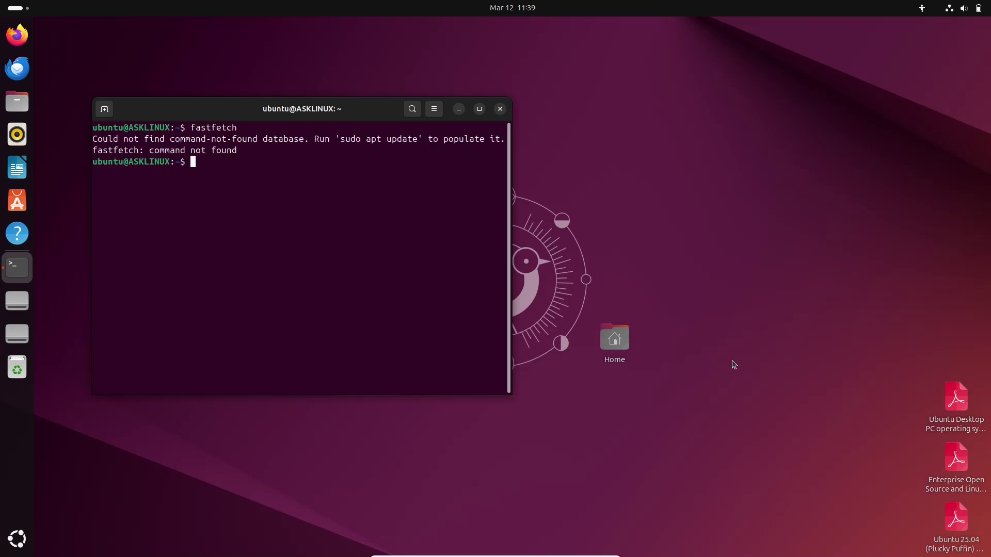
pyautogui.click(478, 110)
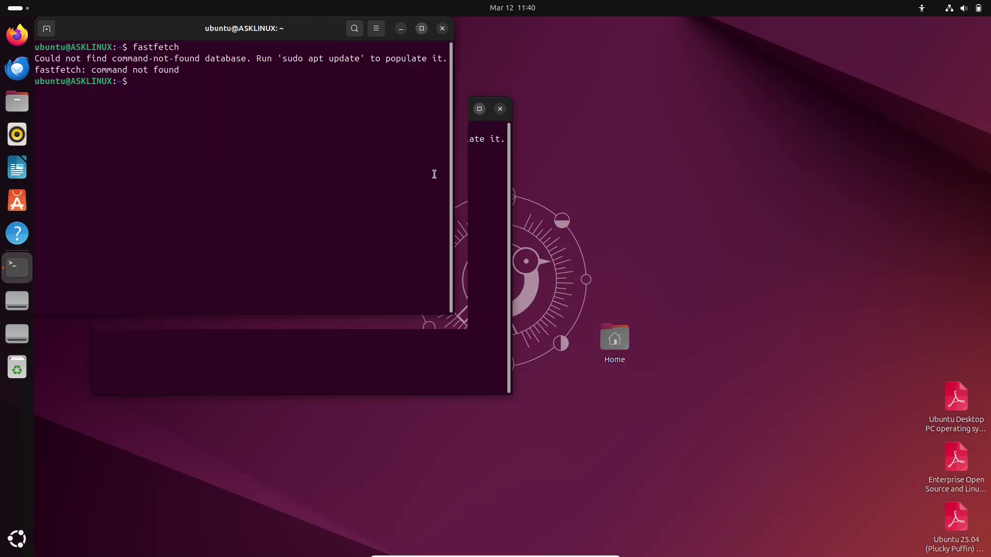
# Try neofetch and inxi, both not installed, and select the suggested 'sudo apt update'
pyautogui.write('neofetch')
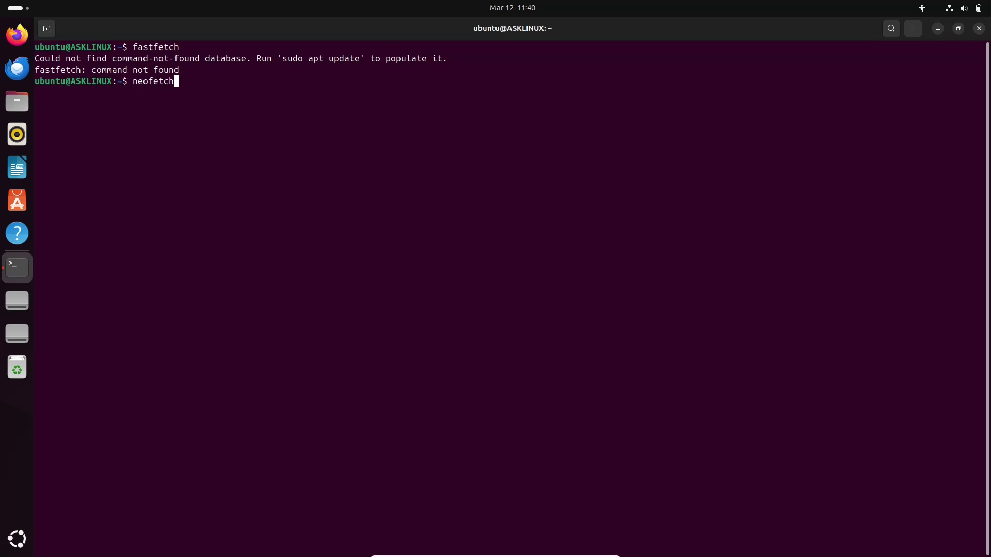
pyautogui.press('Return')
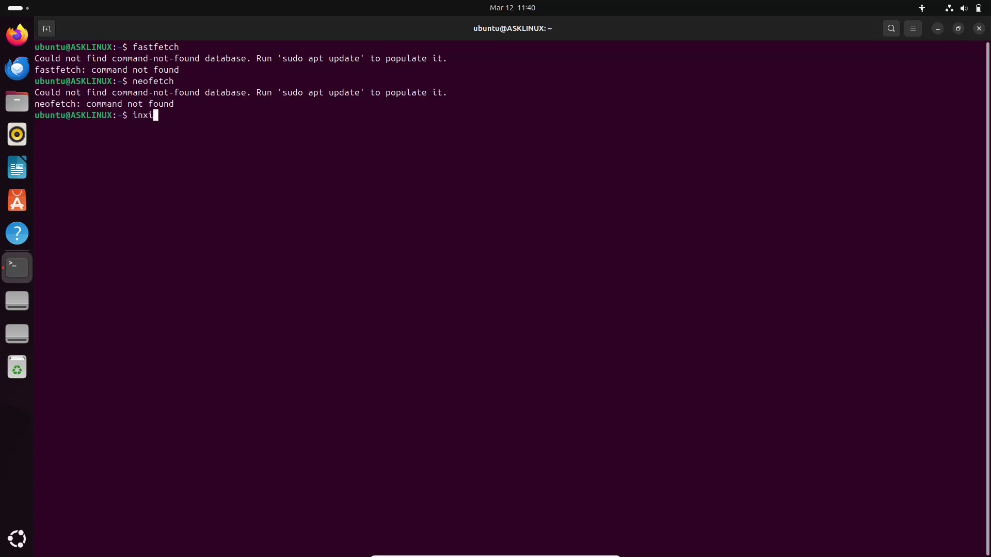
pyautogui.press('Return')
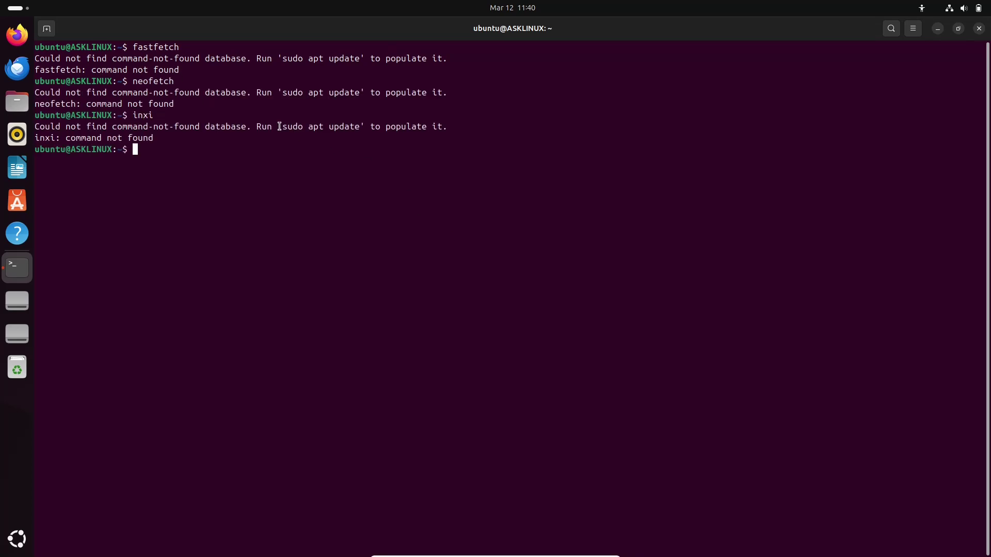
pyautogui.moveTo(280, 127); pyautogui.dragTo(359, 127)
# Copy and run 'sudo apt update', then run 'sudo apt install fastfetch' to its confirmation prompt
pyautogui.rightClick(356, 128)
pyautogui.click(373, 135)
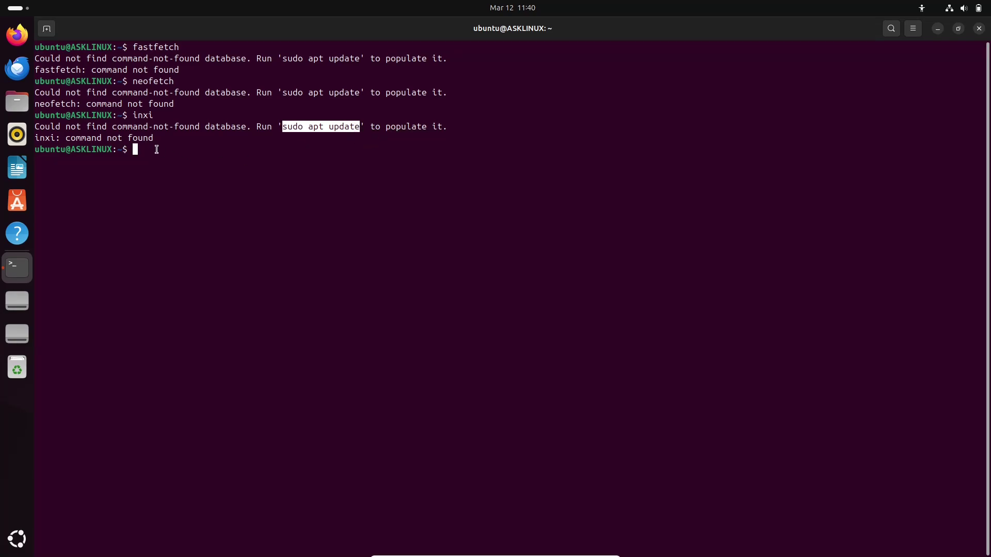
pyautogui.rightClick(156, 150)
pyautogui.click(166, 180)
pyautogui.press('Return')
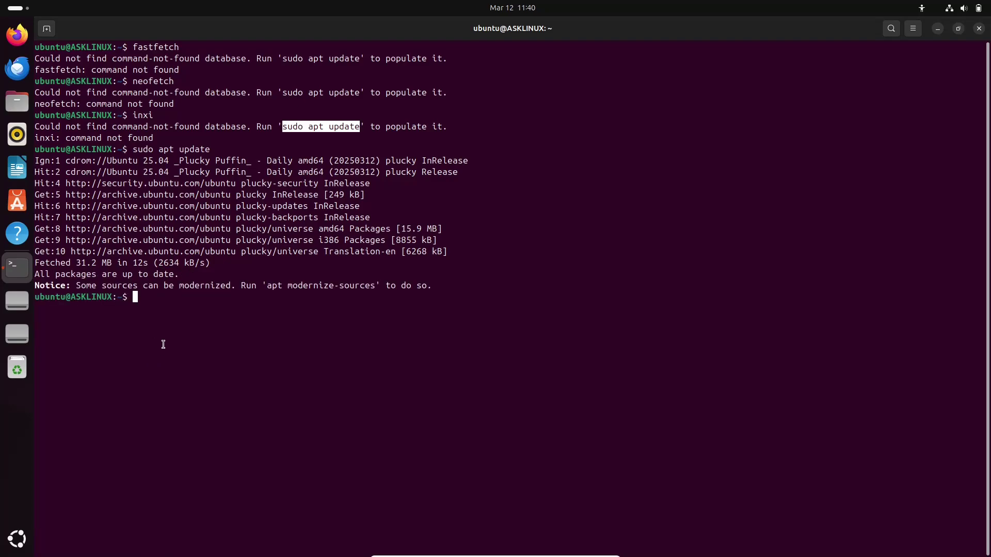
pyautogui.press('Return')
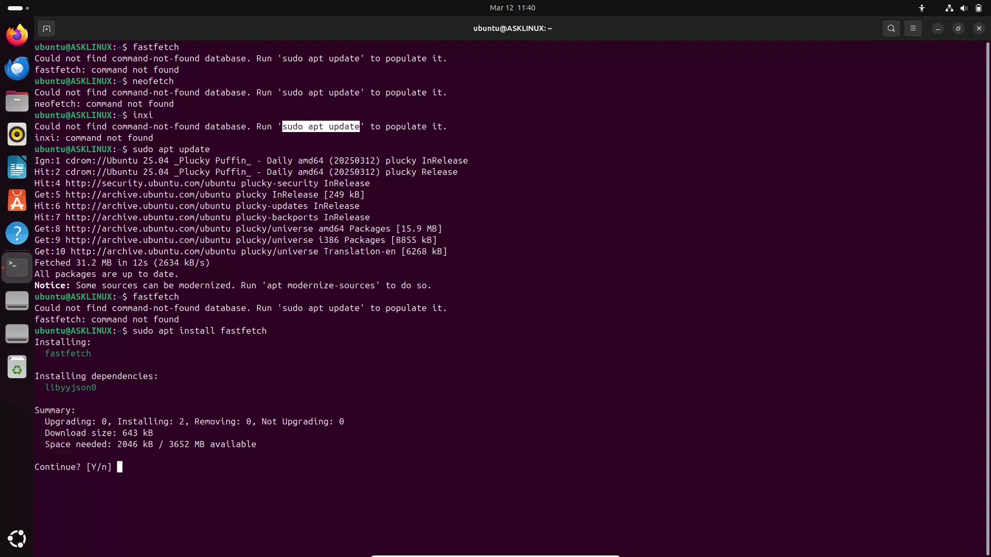
# Confirm the fastfetch 2.36.1 install with y, then run fastfetch to show system info
pyautogui.write('y')
pyautogui.press('Return')
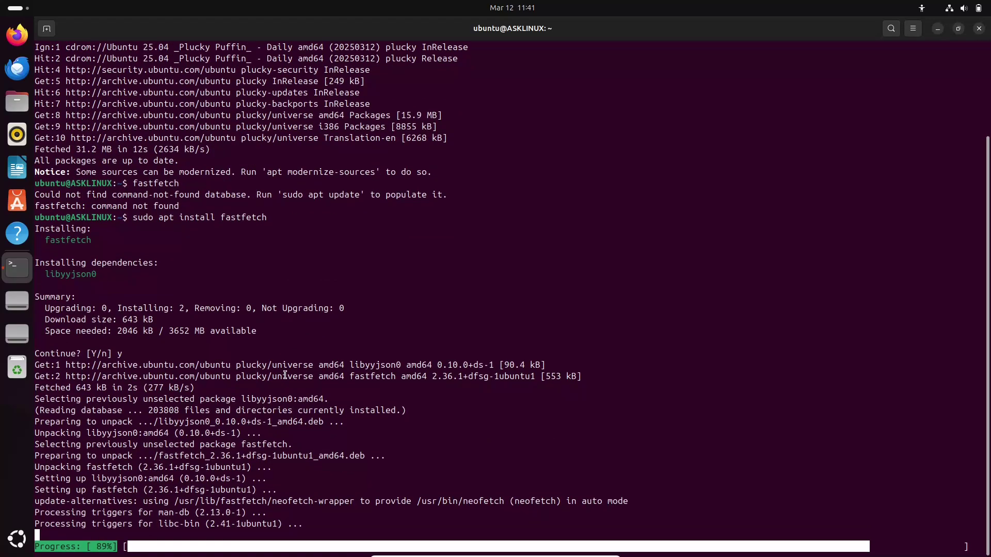
pyautogui.write('fastfetch')
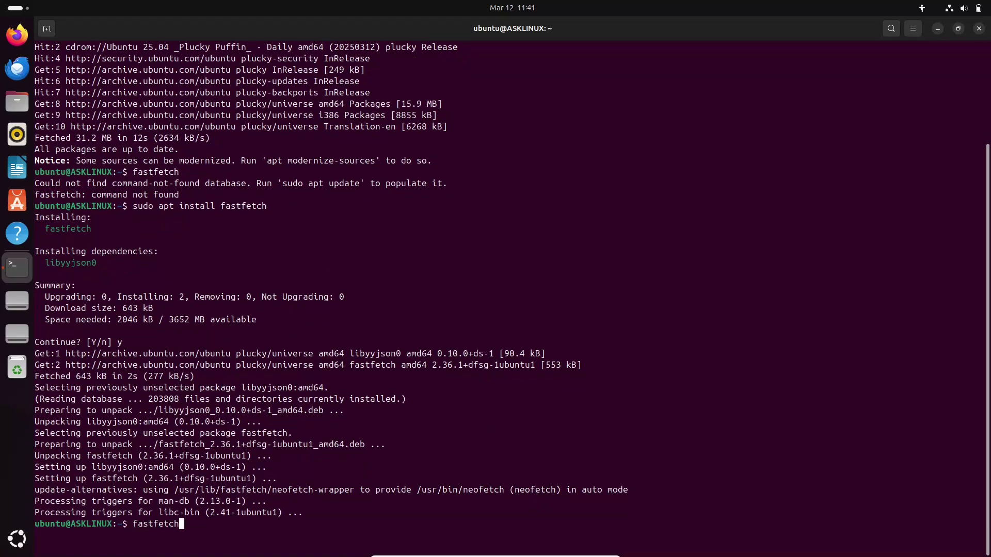
pyautogui.press('Return')
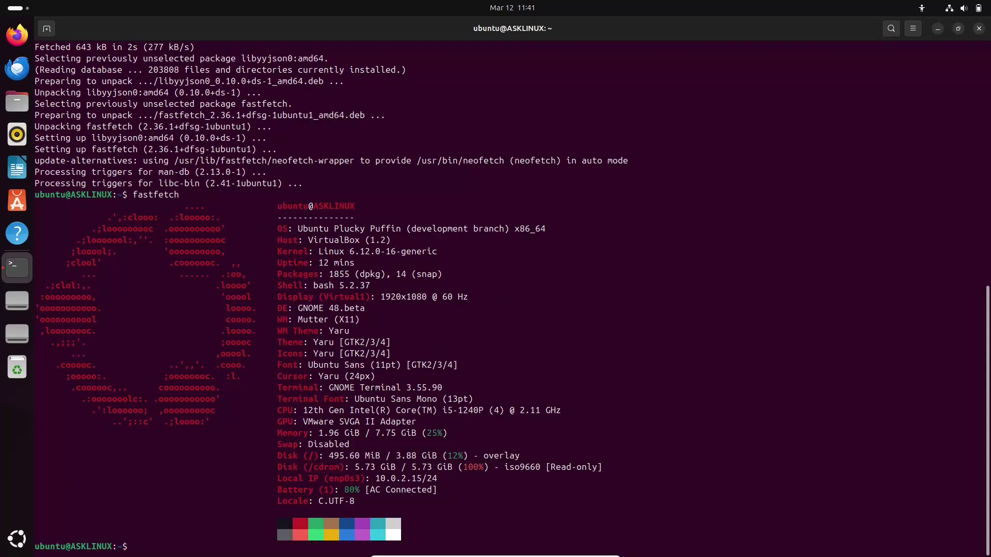
pyautogui.write('exi')
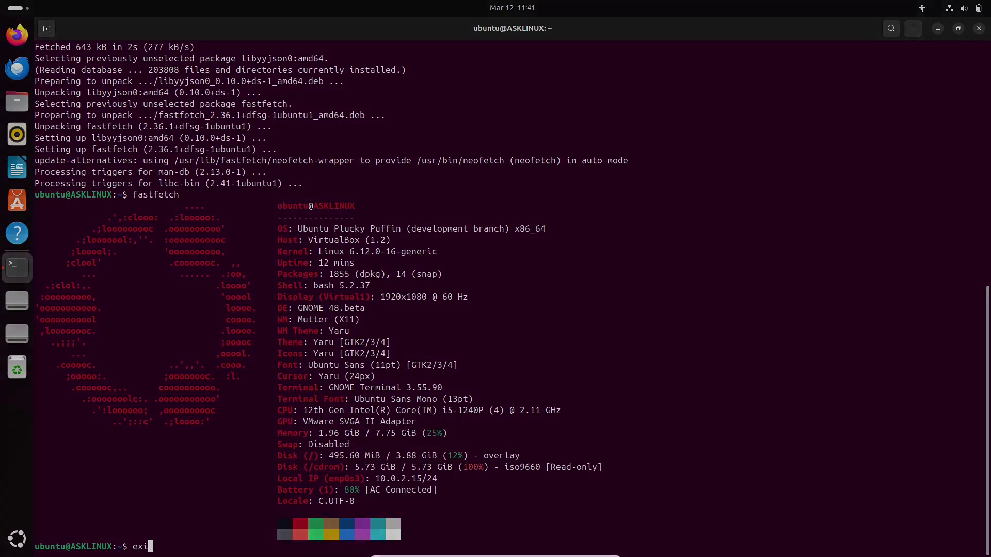